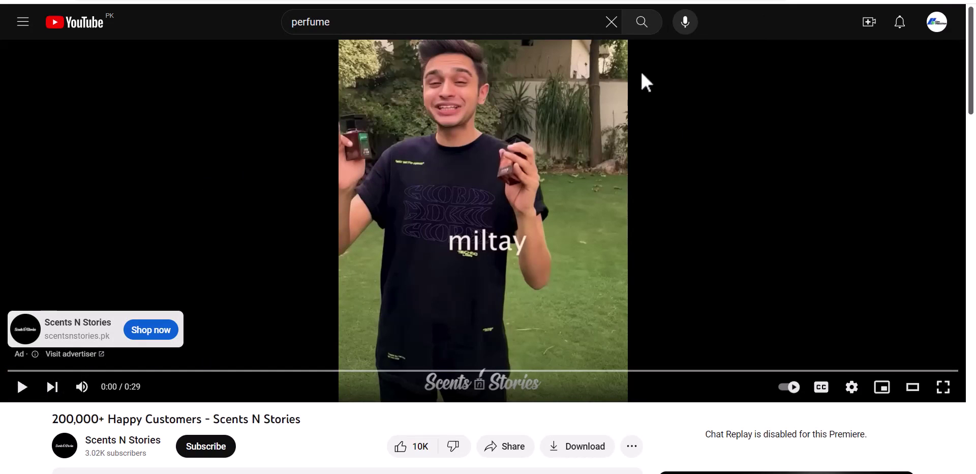
drag(65, 382, 5, 374)
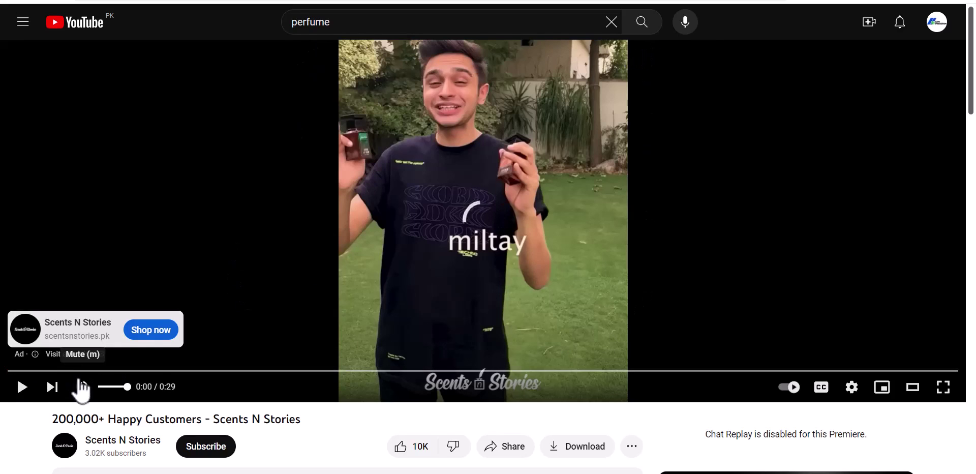
click(29, 399)
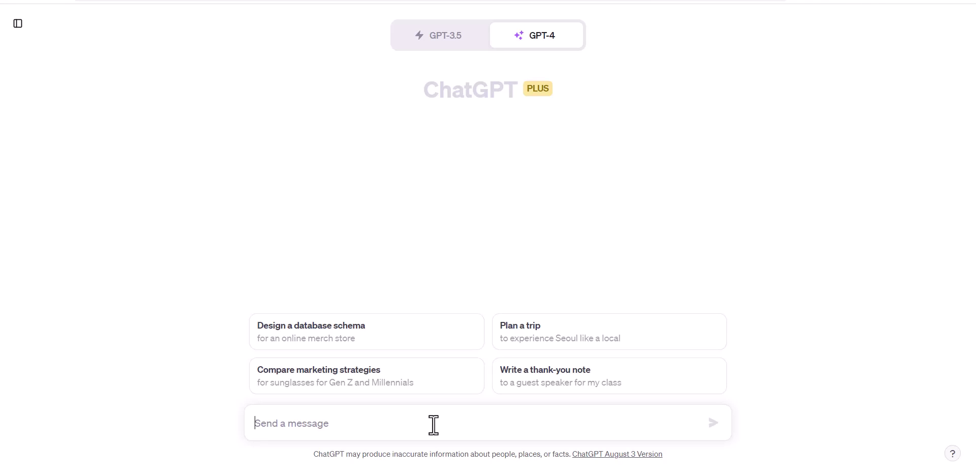
text(I will )
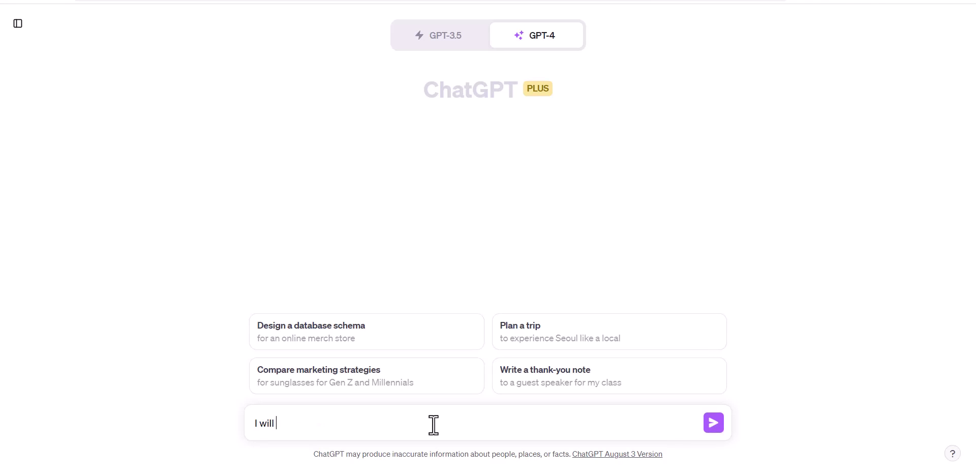
text(give you)
key(ctrl+a)
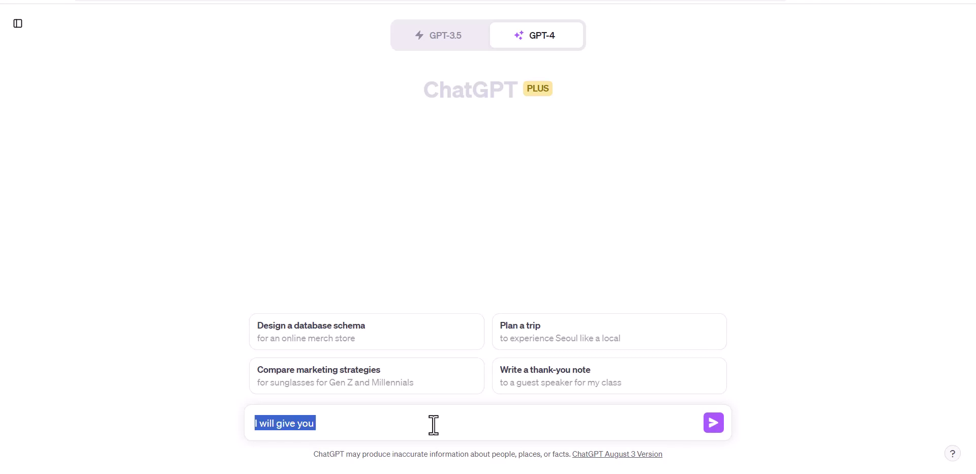
- Begin the prompt with "I am giving an example youtube ad. Your job would be to create a youtube ad script for my perfume brand called "Zenith perfumes"."
text(I am giving an e)
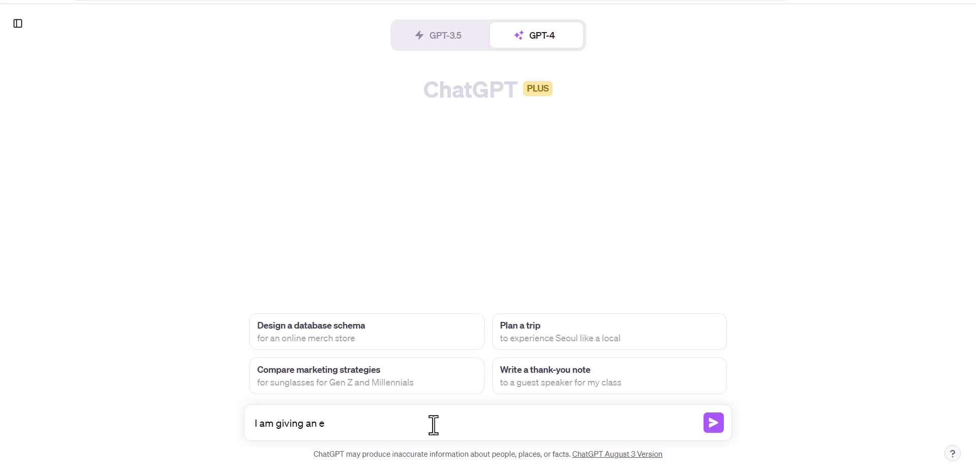
text(xample youtube a)
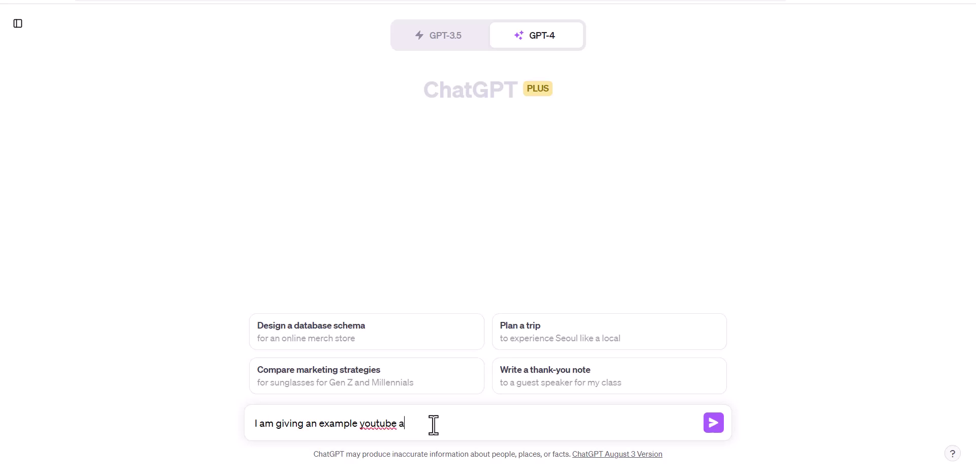
text(d. Your job would be to create a)
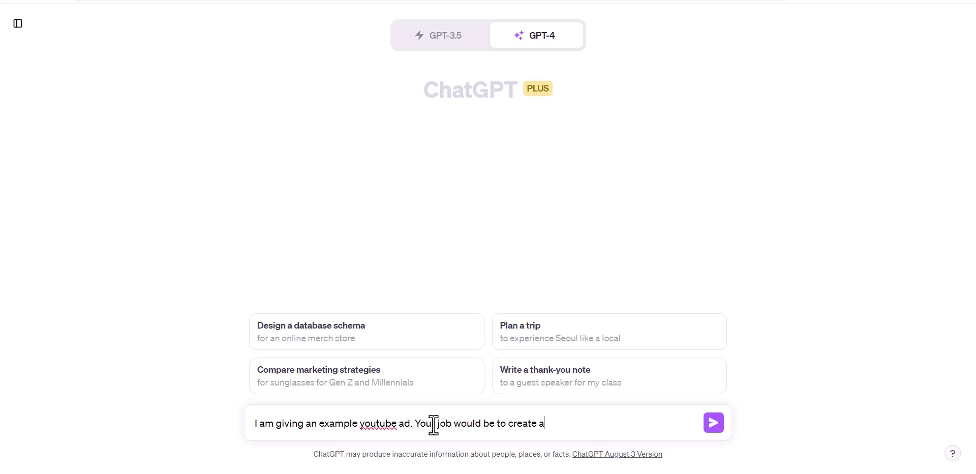
text( youtube ad sc)
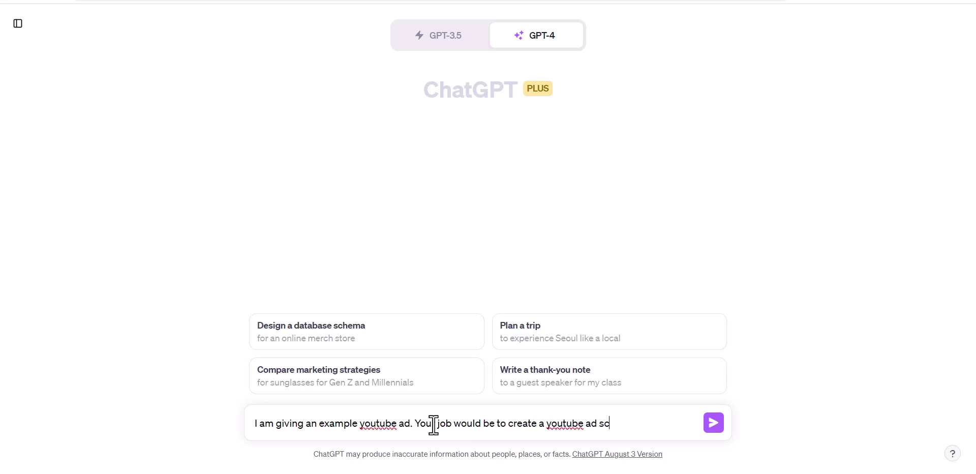
text(ript for my perfume brand called ")
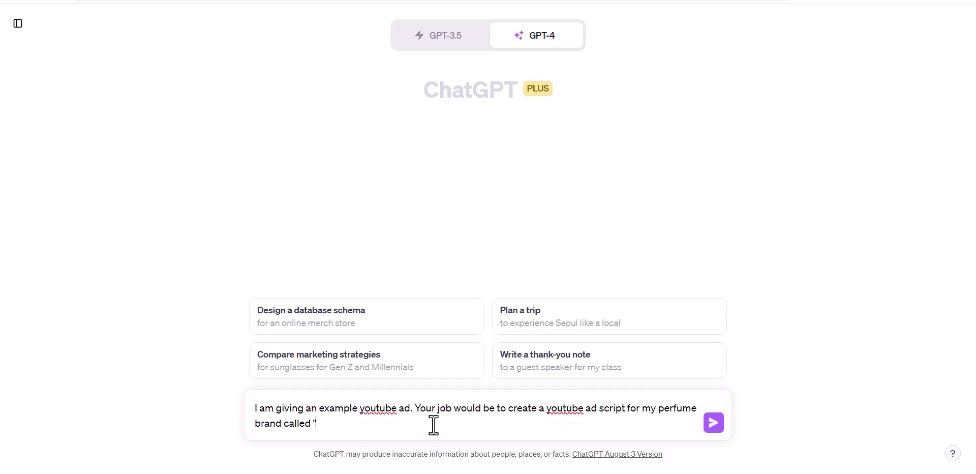
text(Zenith perfumes". You )
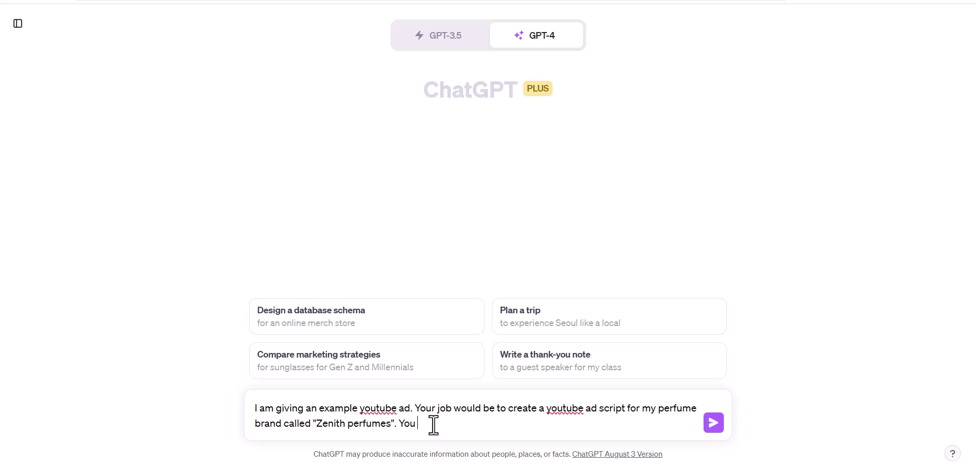
- Complete the instructions with "You should use your own creativity as well." and start an "Example ad:" section below a blank line
text(should use your own creativity as well.)
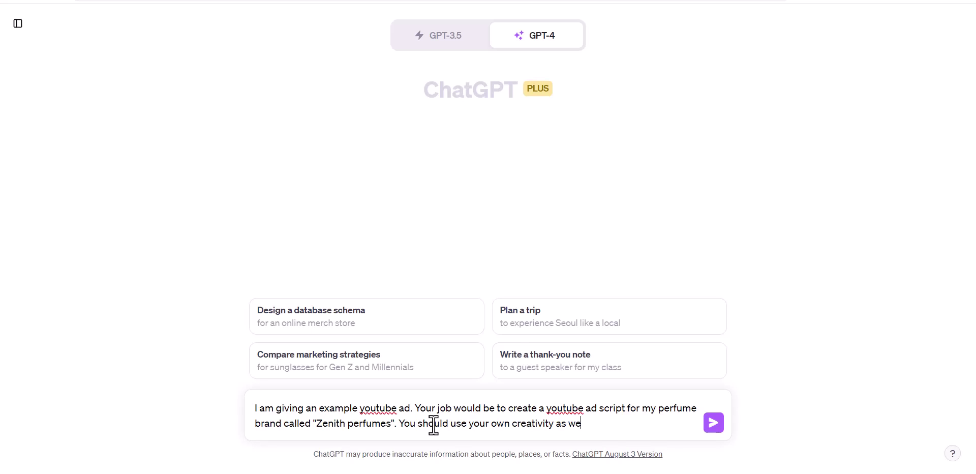
key(shift+Return)
key(shift+Return)
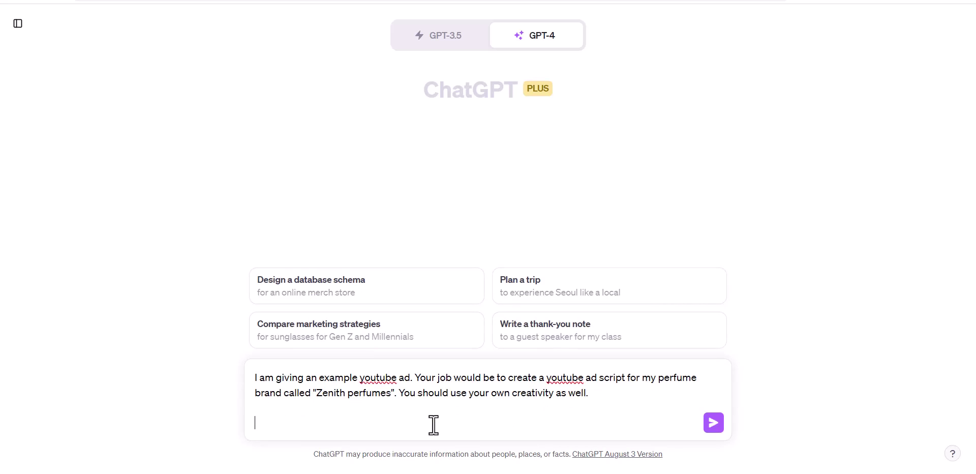
text(Example ad:)
key(shift+Return)
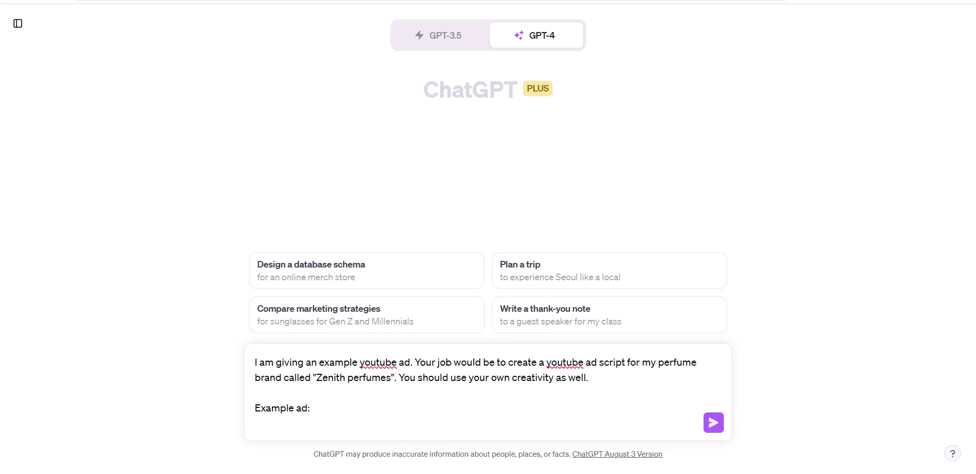
- Switch to the Scents N Stories ad on YouTube, play it nearly to the end and pause it
key(alt+Tab)
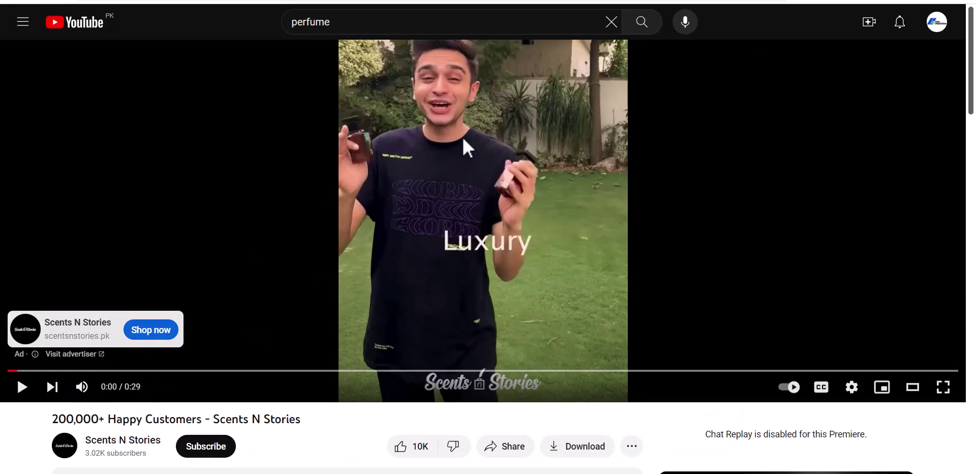
click(22, 387)
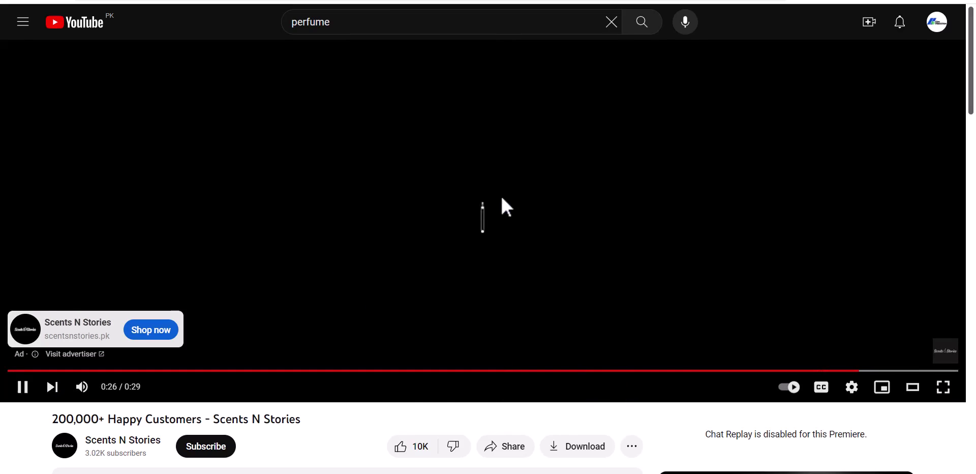
click(499, 194)
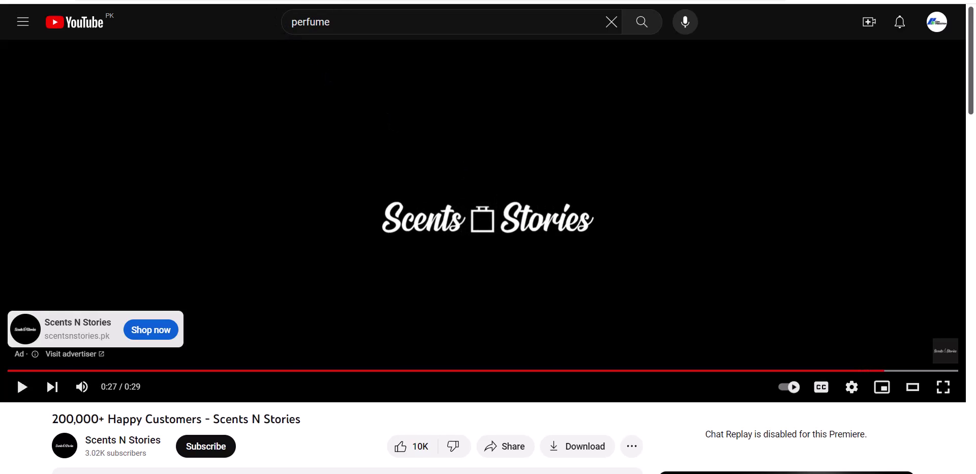
click(753, 1)
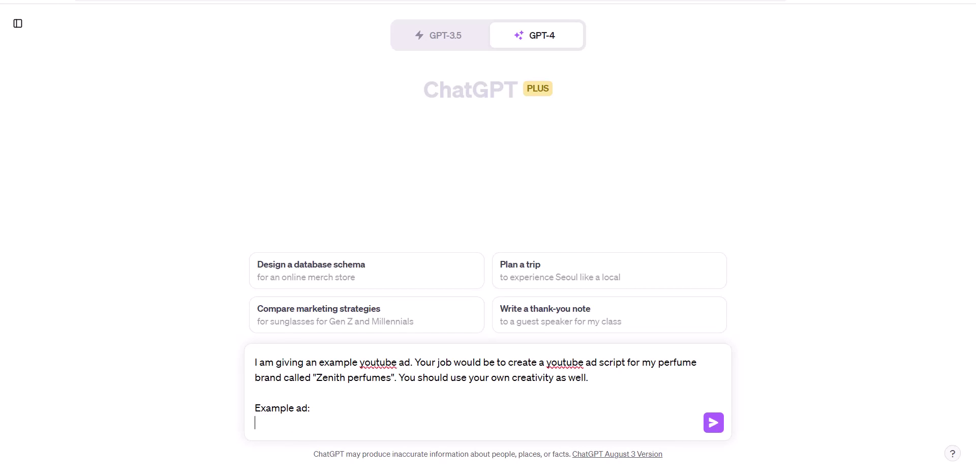
- Go back to the YouTube ad, rewind it to the start and skim through its scenes
key(ctrl+Tab)
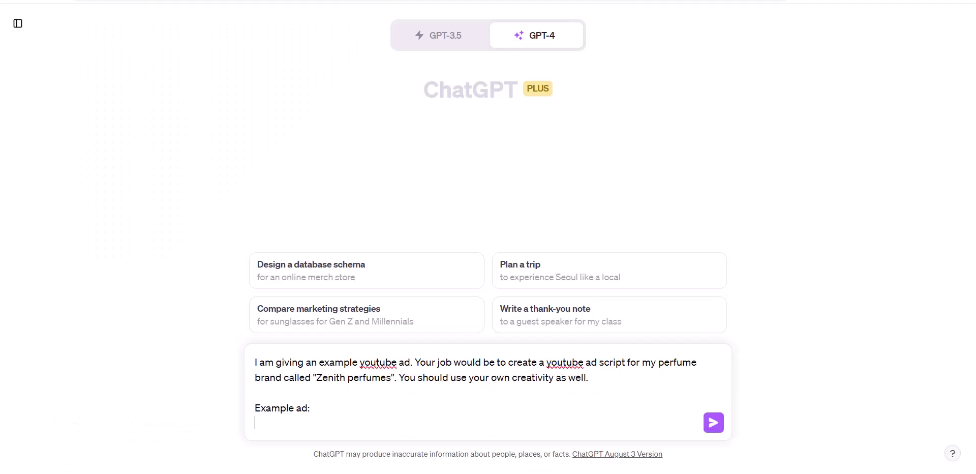
click(735, 2)
key(ctrl+Tab)
click(11, 370)
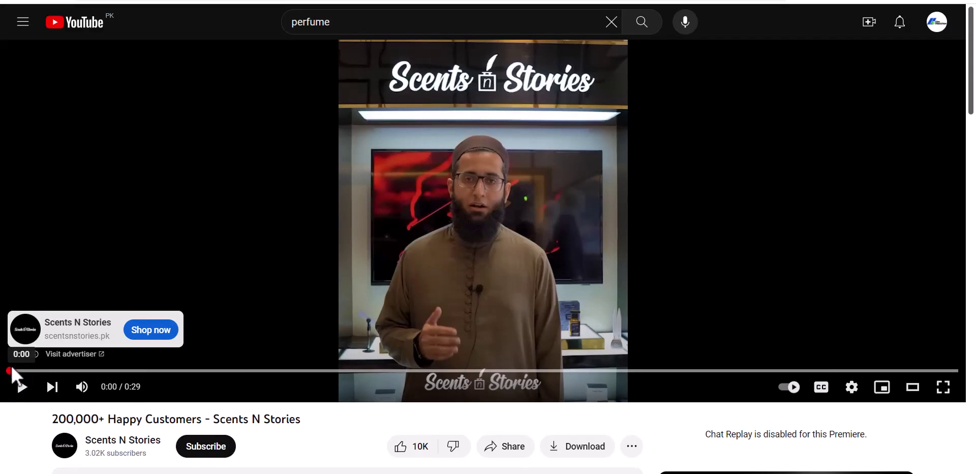
mouse_move(37, 372)
mouse_down()
mouse_move(96, 371)
mouse_move(20, 371)
mouse_move(274, 371)
mouse_up()
drag(354, 373, 714, 372)
click(828, 373)
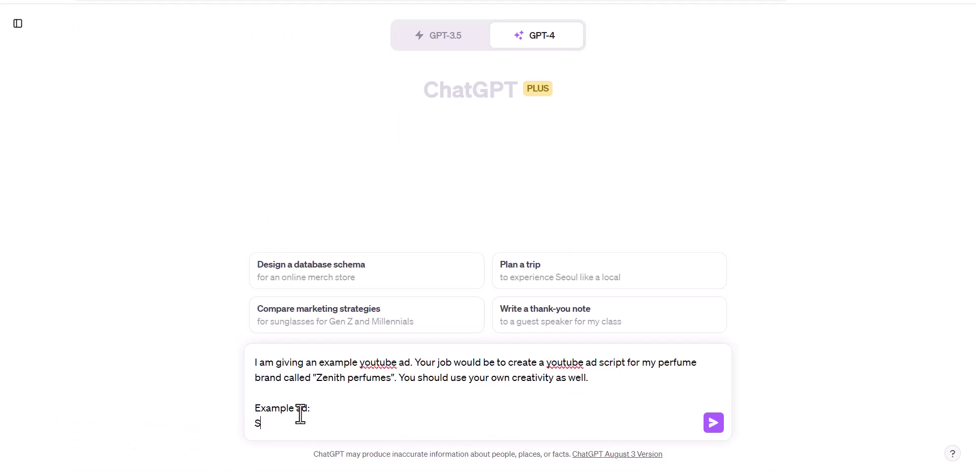
- In ChatGPT, add "Ad starts with an actor, holding a perfume, coming towards a camera in a home garden saying "luxury fragrances in an affordable pricing""
key(BackSpace)
text(Ad starts wit)
text(h an actor, holding a )
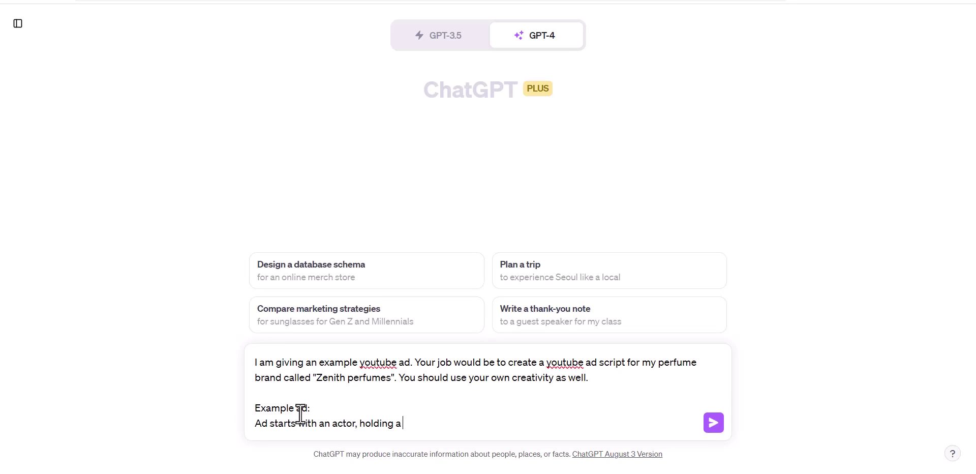
text(perfume, coming towards a camera in)
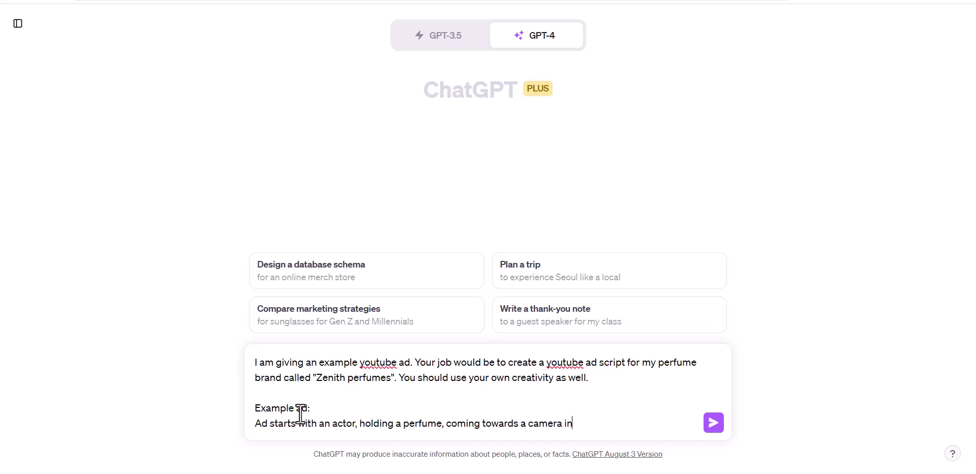
text( a home garden saying )
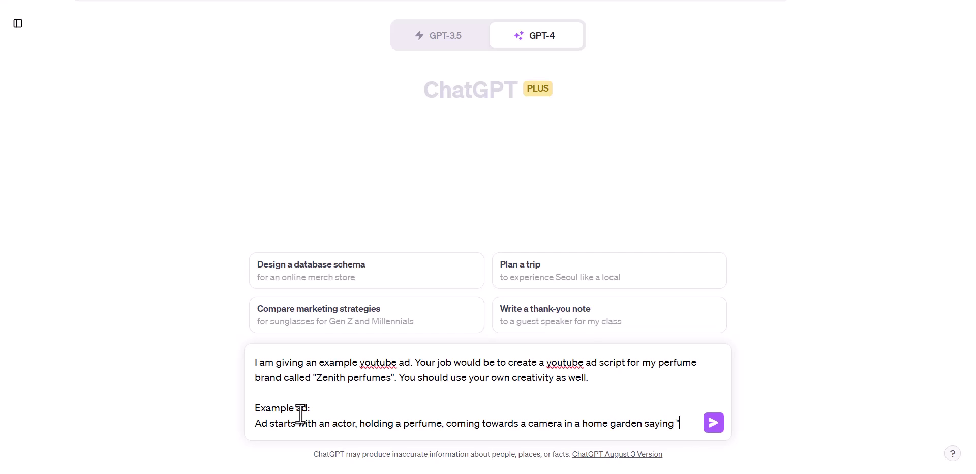
text("luxury fr)
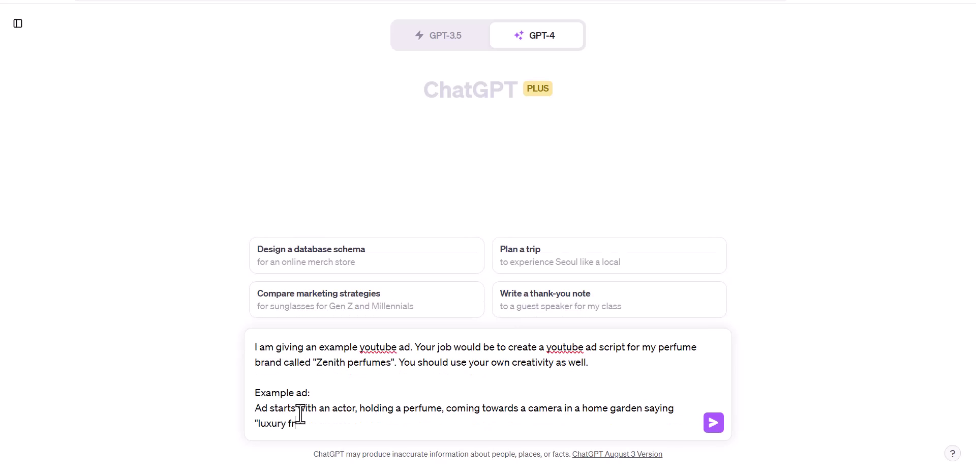
text(agrances in an affordable pricing")
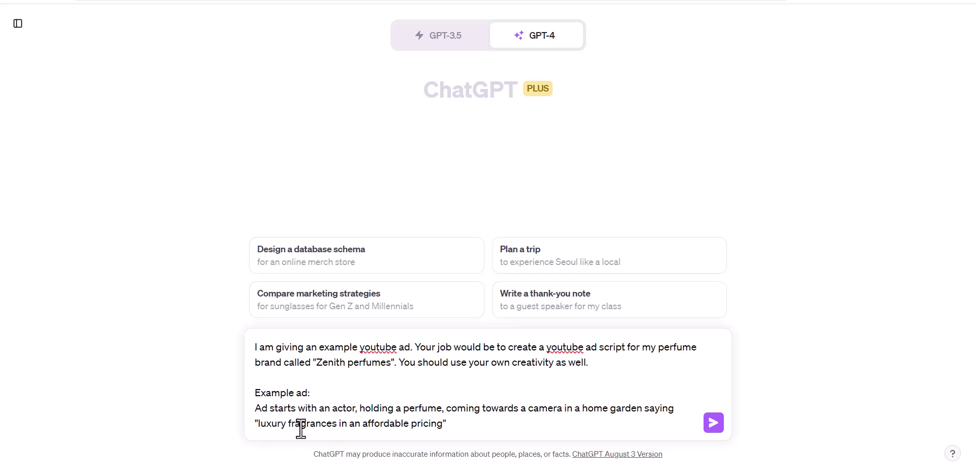
drag(450, 426, 251, 400)
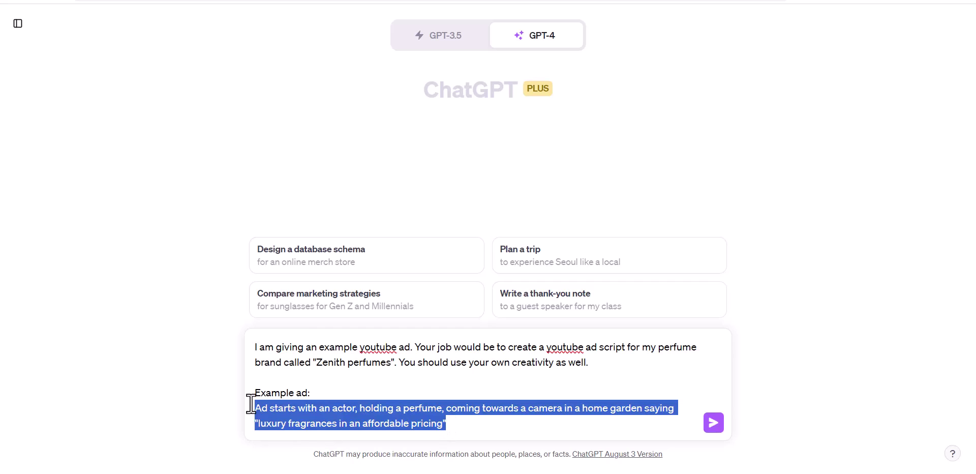
click(277, 419)
drag(452, 423, 275, 408)
- Add a new paragraph beginning "Now the ad transitions into different settings with different actors which are basically influencers giving"
click(497, 426)
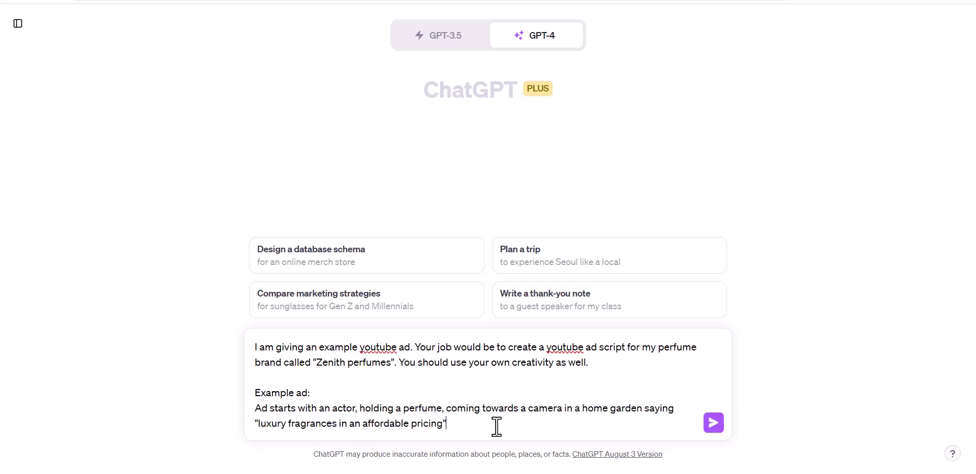
key(shift+Return)
key(shift+Return)
text(Now)
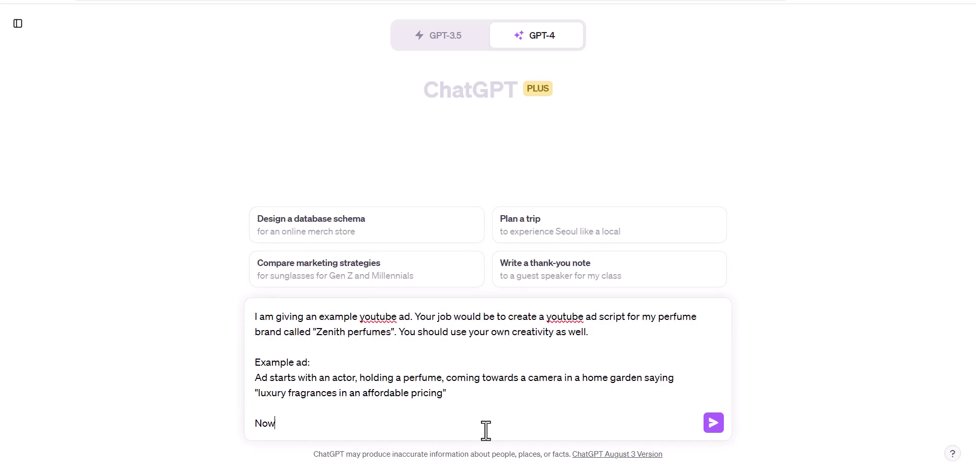
text( the ad transitions into differe)
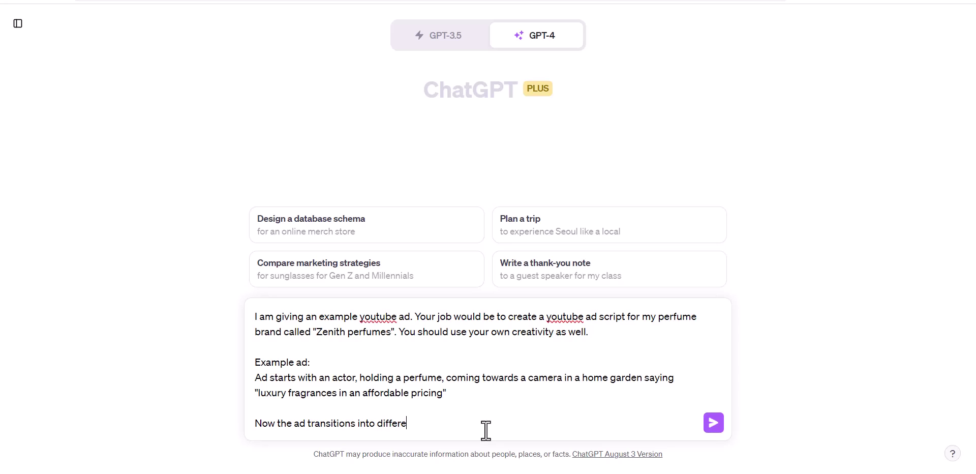
text(tting)
key(BackSpace)
key(BackSpace)
text(ttings with dr)
text(tors which are basically infl)
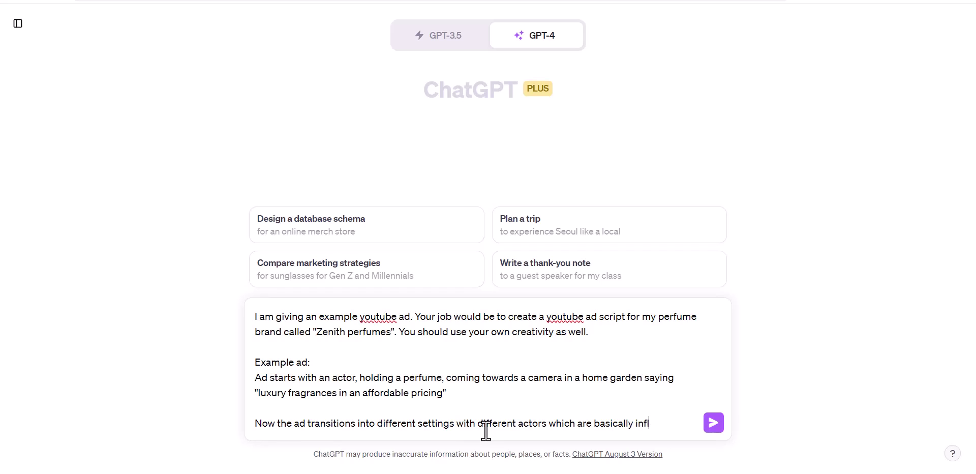
text(uencers giving)
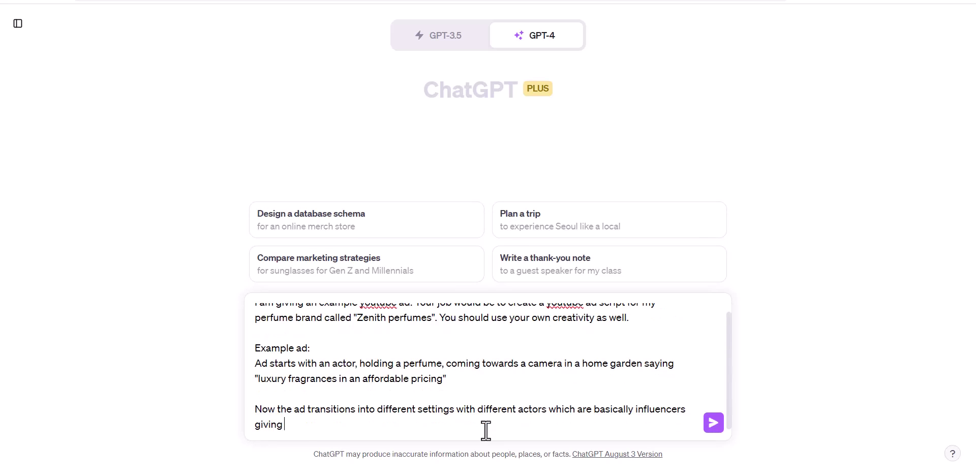
- Complete the influencer paragraph with "1 single major benefit of the fragrance, for example long lasting hay, affordable hay, achi fragrance hay."
text( 1 single major benefit of the f)
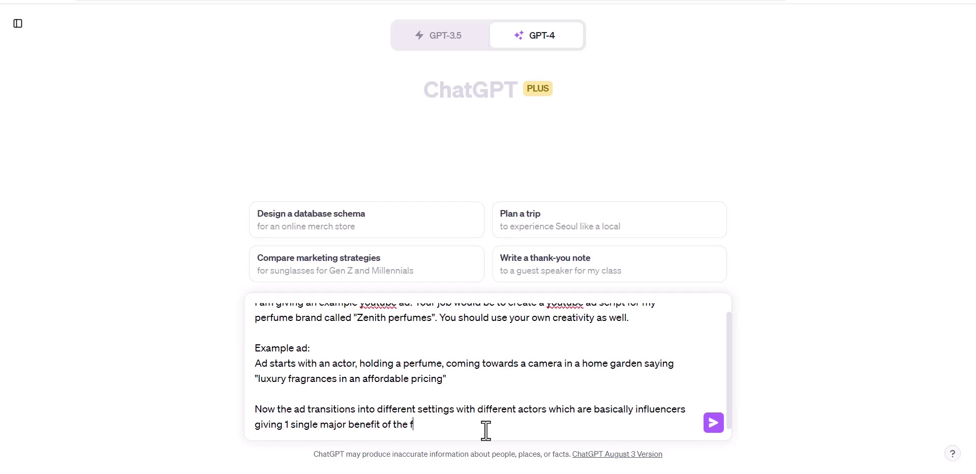
text(ragne)
text(nce, for example)
text( long as)
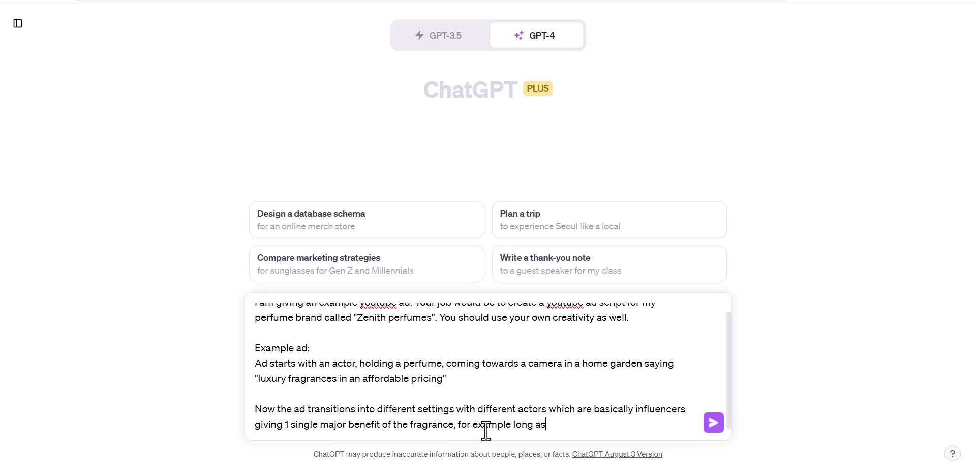
key(BackSpace)
text(lasting, hay, affordable )
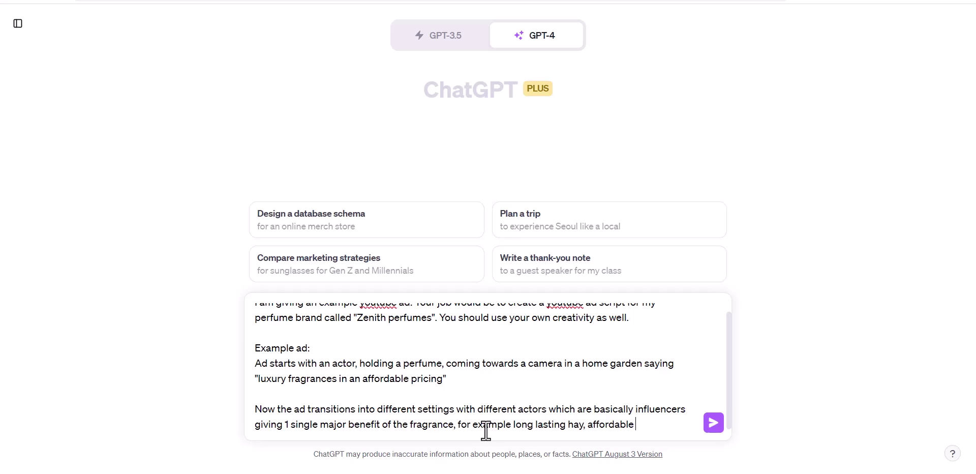
text(ha)
text(rance)
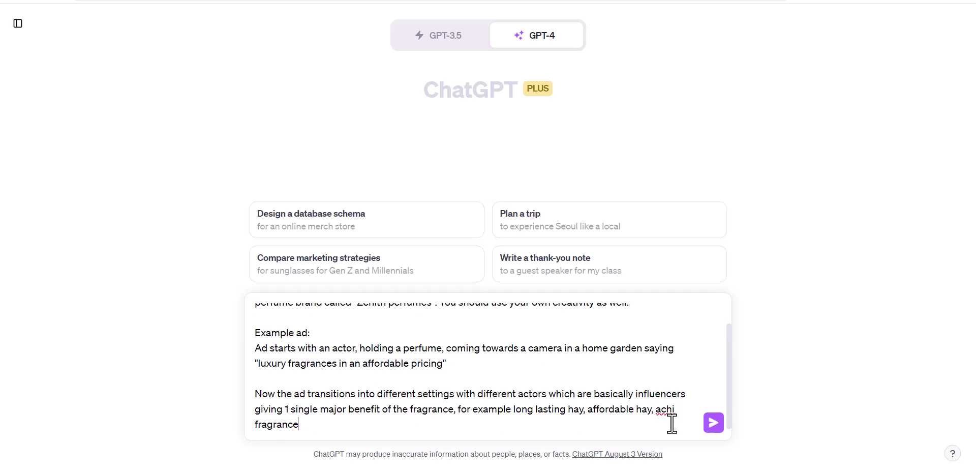
text( hay.)
- Add a new paragraph beginning "Now the ad transitions into a CTA where actor is sitting in a plane blue background and"
key(Return)
key(Return)
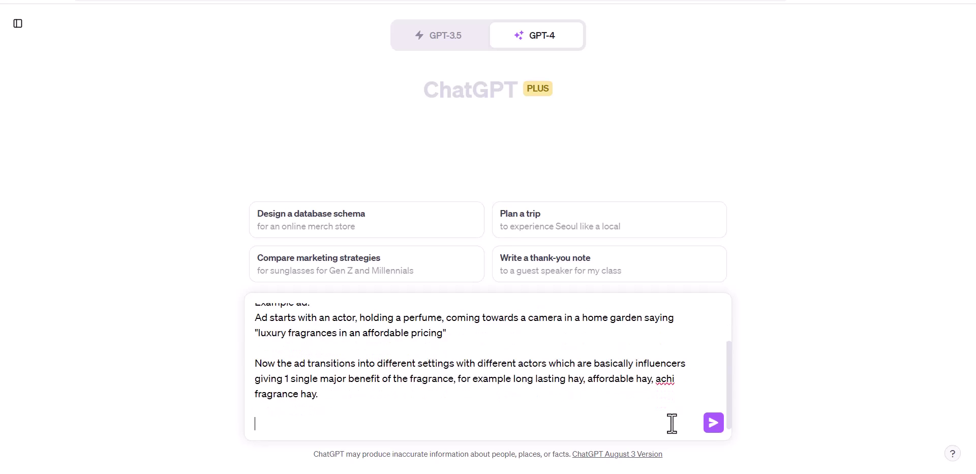
text(Now thwe ad)
key(BackSpace)
key(BackSpace)
text(e ad transi)
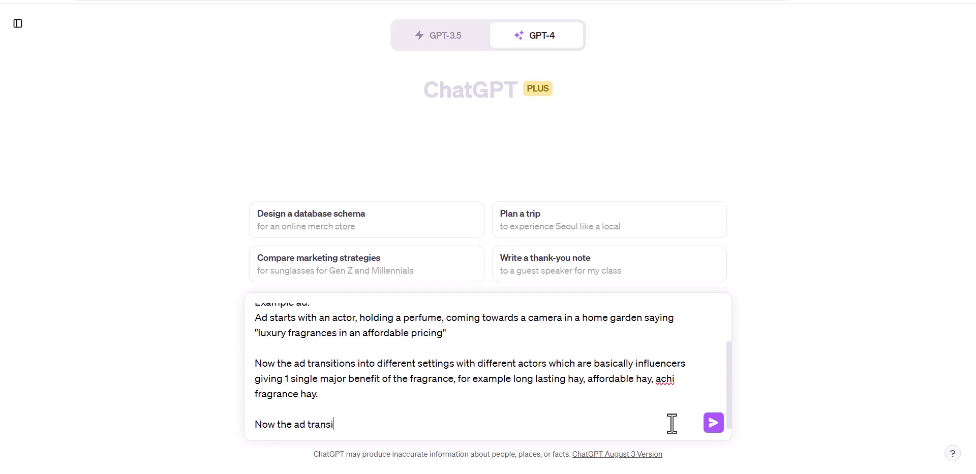
text(tions into a CTA where ac)
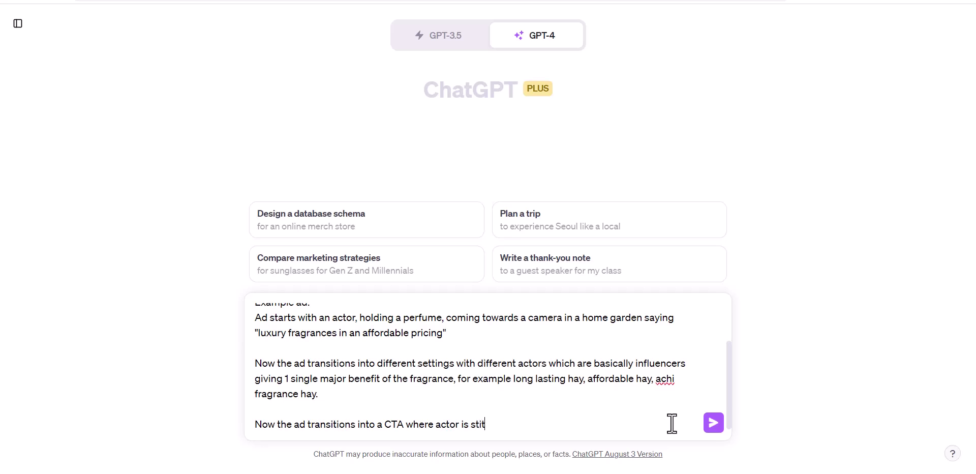
text(tor is sitting in a plane blue)
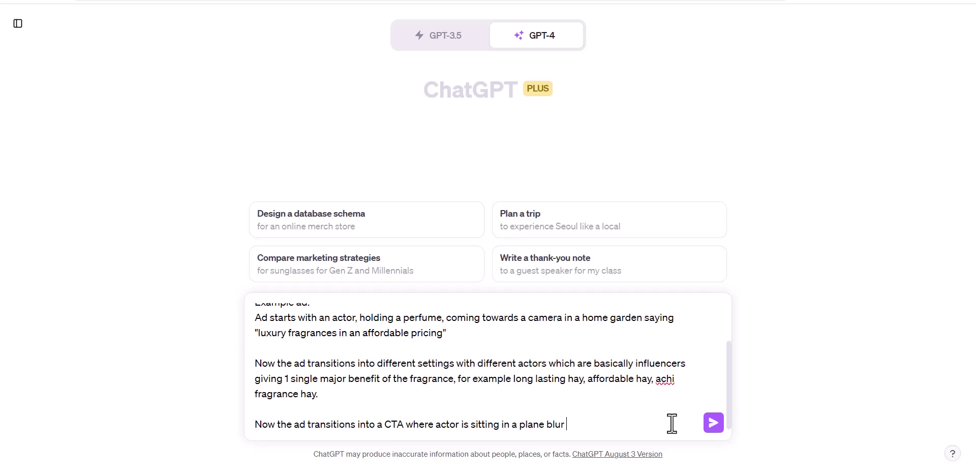
text( background and )
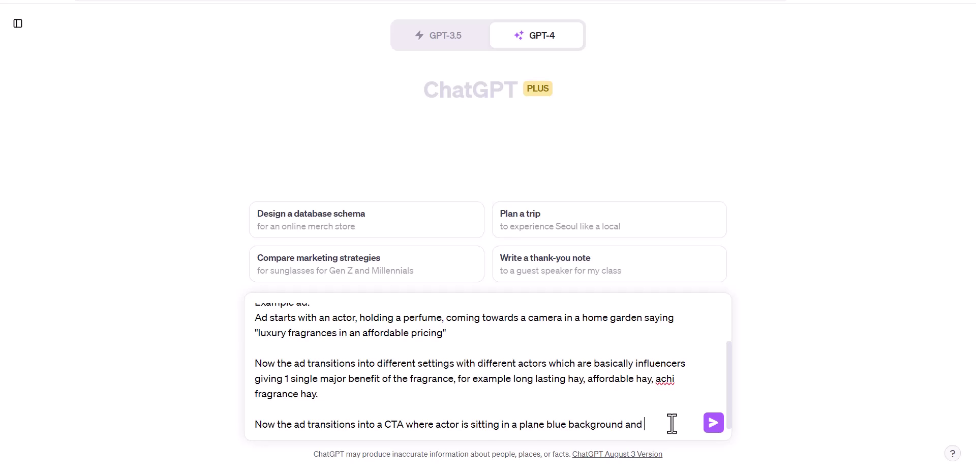
- Finish the CTA paragraph with "giving a pitch to buy the perfumes by clicking on the ad."
text(giving a p)
key(BackSpace)
text(giving a pitch to buy)
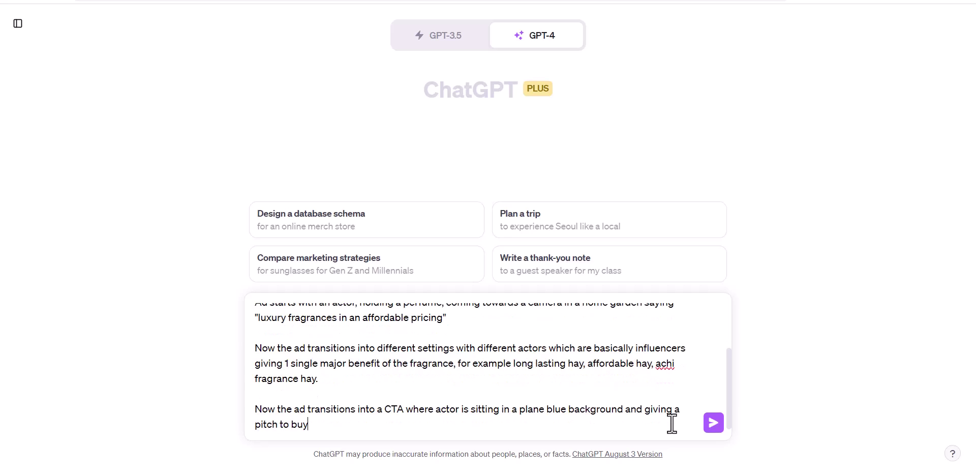
text( the pro)
text(mes bu)
text(y clicking)
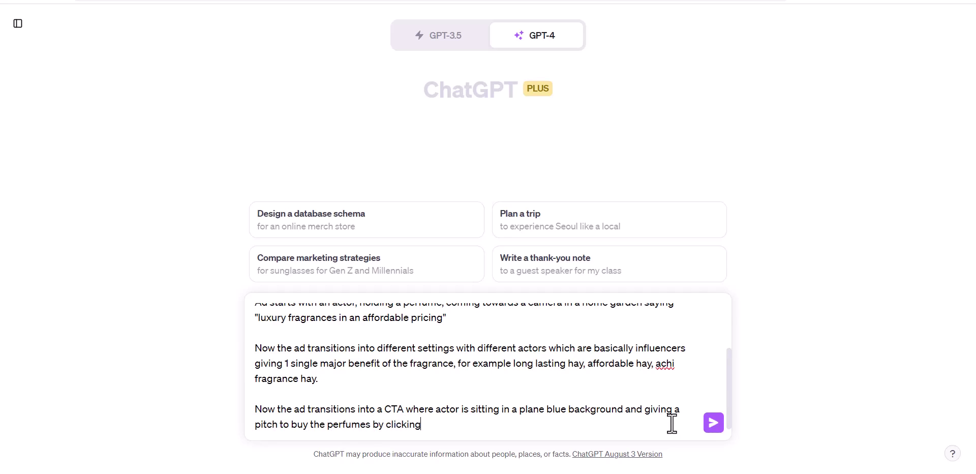
text( on the ad.)
- Review the whole prompt from its first line to the CTA paragraph and send it
scroll(333, 387, up, 3)
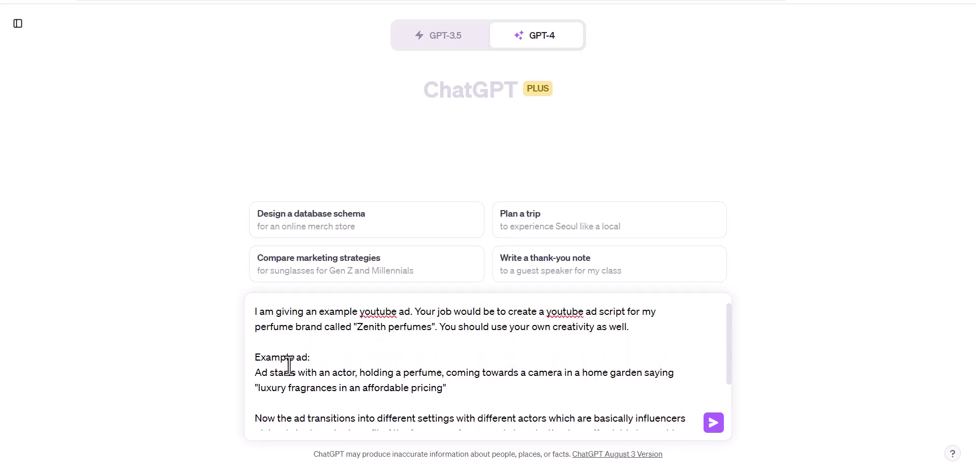
drag(365, 372, 453, 366)
scroll(453, 366, down, 2)
drag(254, 351, 399, 355)
scroll(368, 308, up, 2)
scroll(404, 329, down, 2)
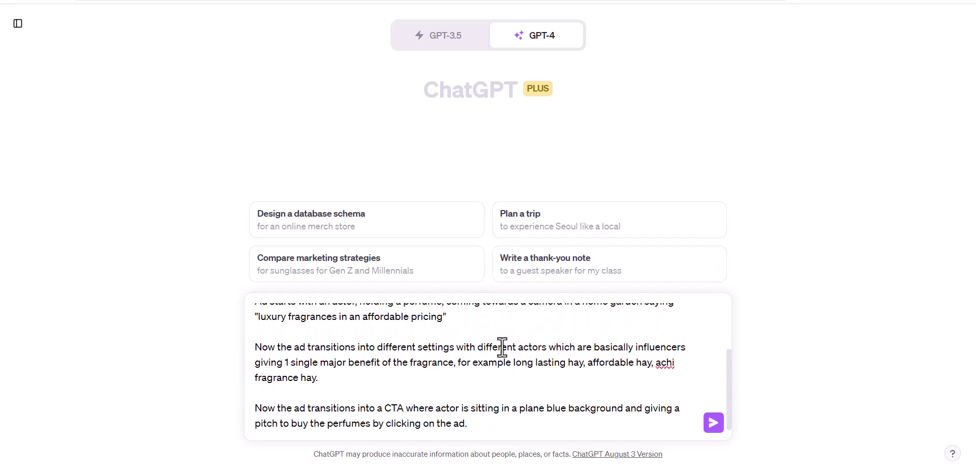
click(713, 423)
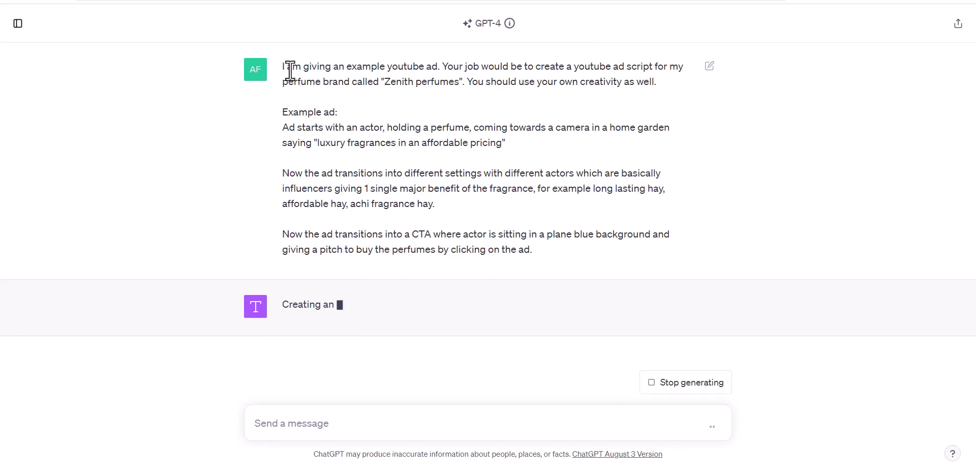
- Highlight the example ad's opening scene in the sent prompt and view the beginning of the reply
drag(282, 127, 548, 148)
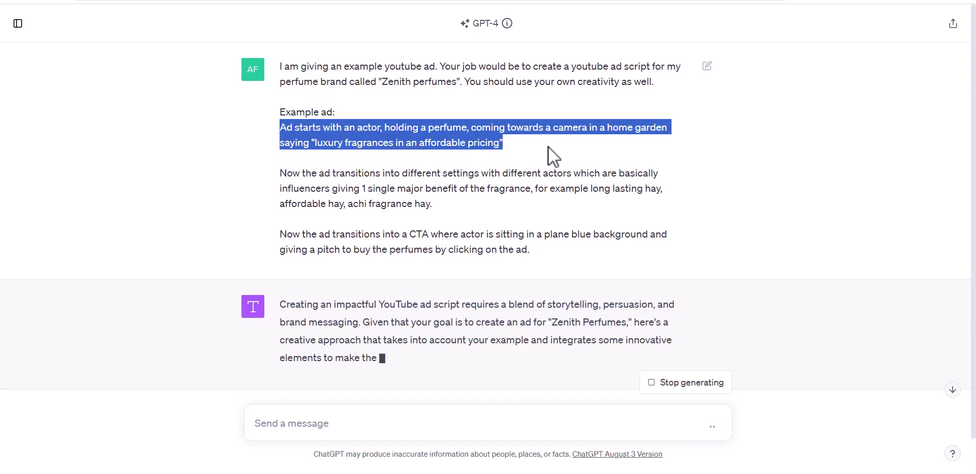
click(498, 161)
scroll(453, 226, down, 3)
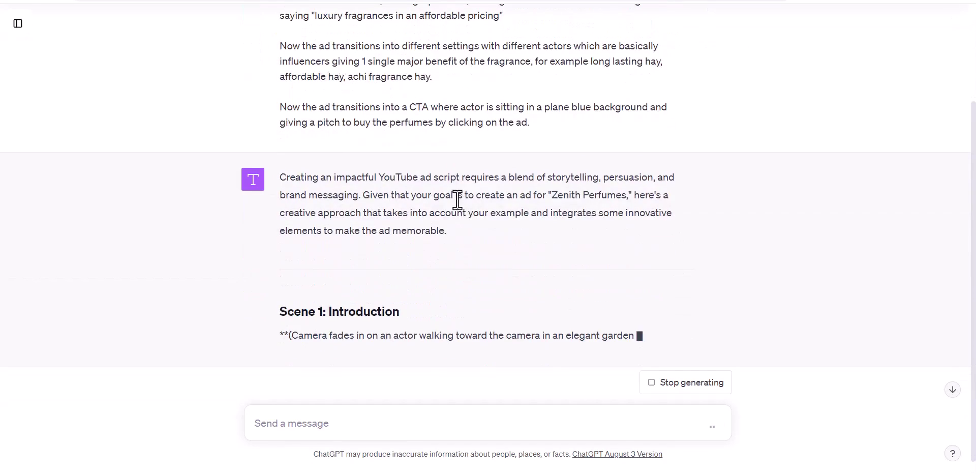
scroll(454, 203, up, 3)
scroll(453, 222, down, 3)
- Read Scene 1: Introduction in the reply, highlighting its camera description and parts of Actor 1's line
drag(278, 312, 453, 330)
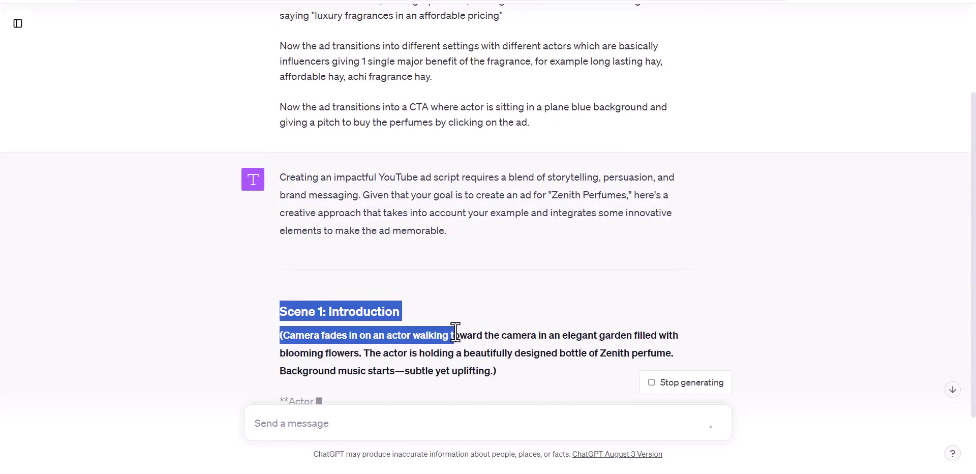
click(386, 312)
drag(284, 335, 667, 335)
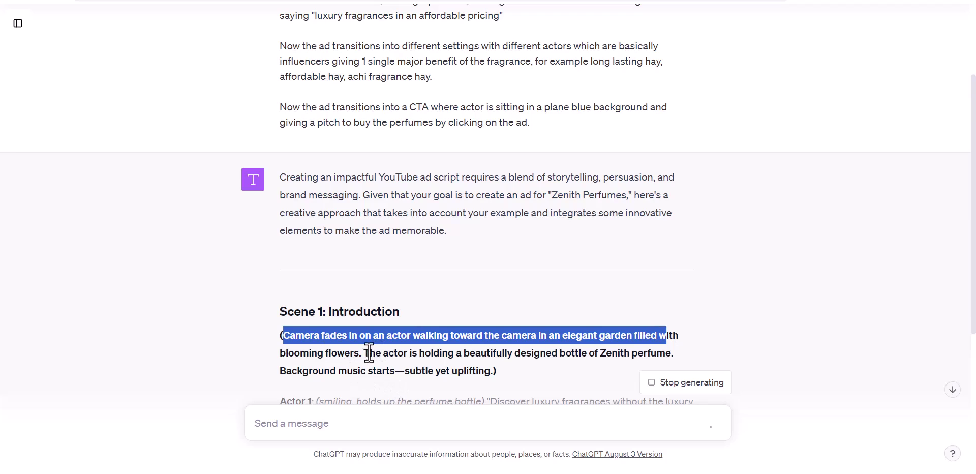
drag(364, 353, 671, 353)
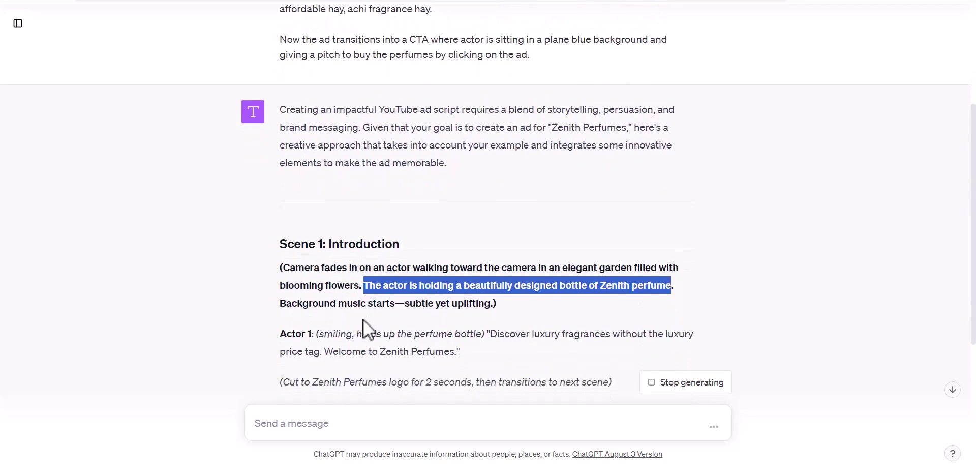
drag(288, 274, 689, 272)
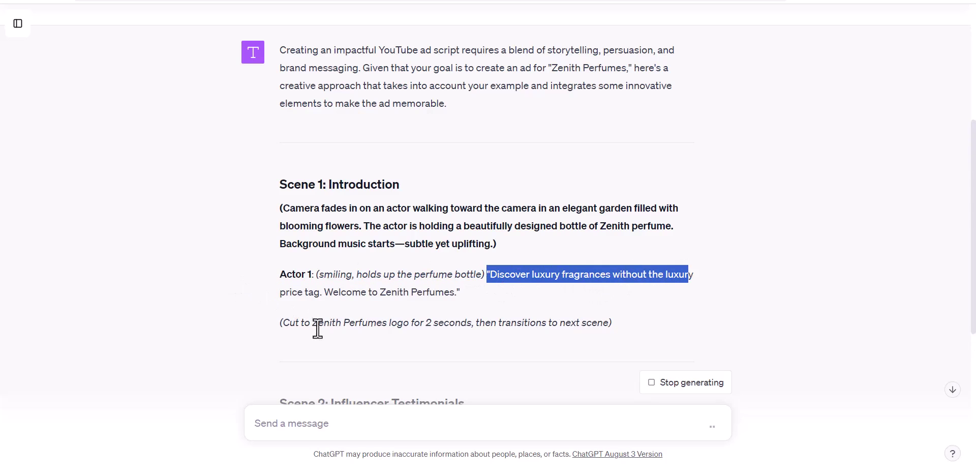
drag(314, 292, 366, 292)
scroll(502, 310, up, 1)
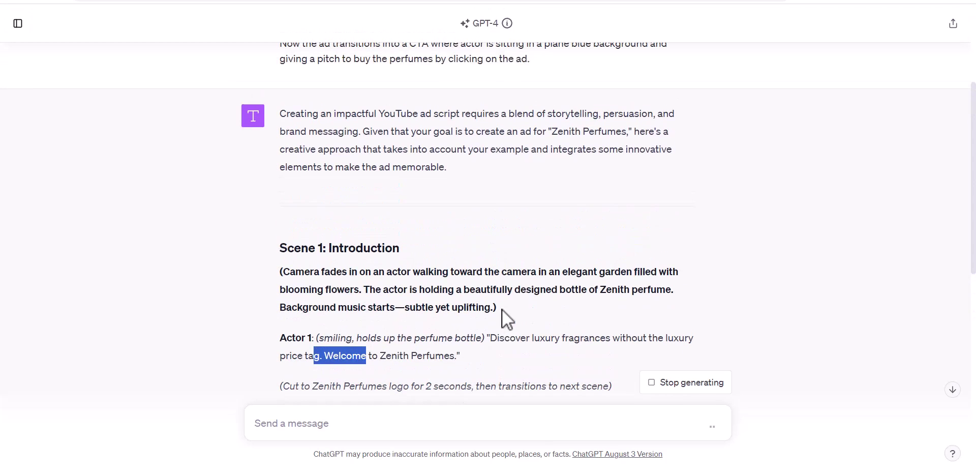
- Highlight Actor 1's spoken line phrase by phrase, from "Discover luxury fragrances" to "Welcome to Zenith Perfumes."
drag(491, 339, 597, 346)
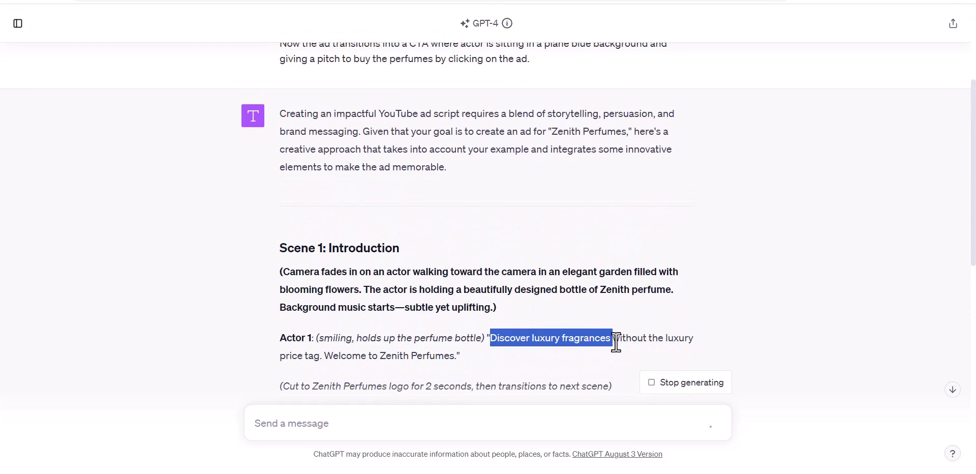
click(571, 340)
drag(529, 339, 676, 336)
click(635, 338)
drag(280, 354, 460, 359)
- Recheck the sent prompt, replay the opening of the Scents N Stories ad on YouTube and return to ChatGPT
scroll(566, 173, up, 4)
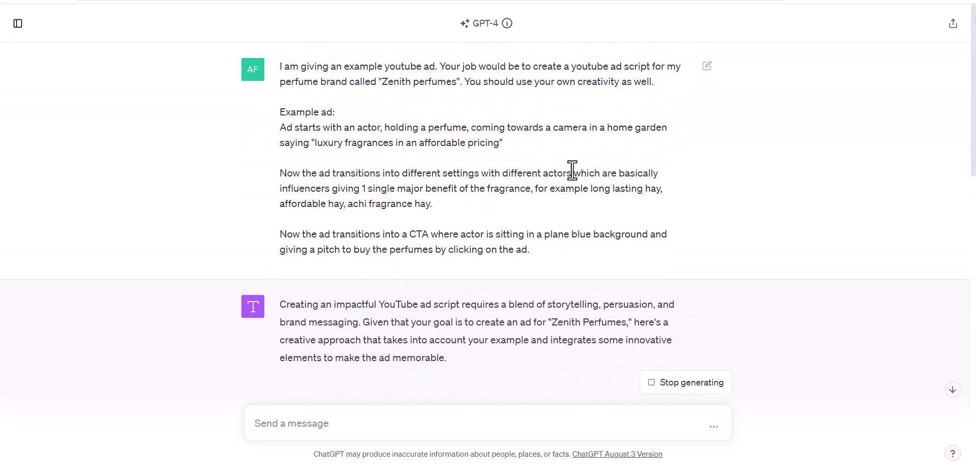
scroll(572, 169, down, 4)
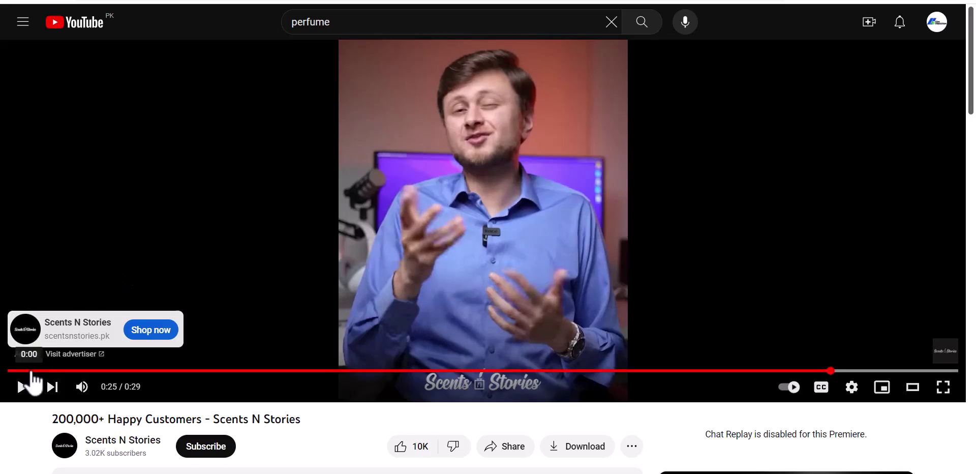
click(25, 371)
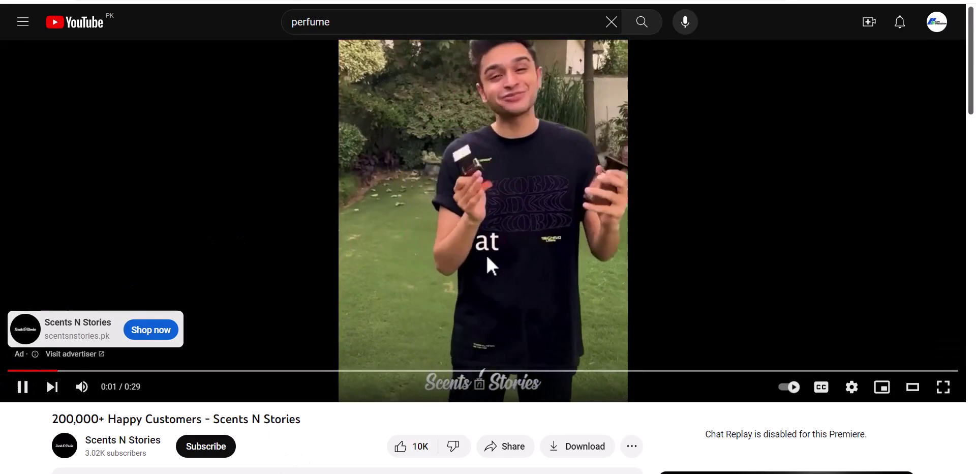
click(728, 53)
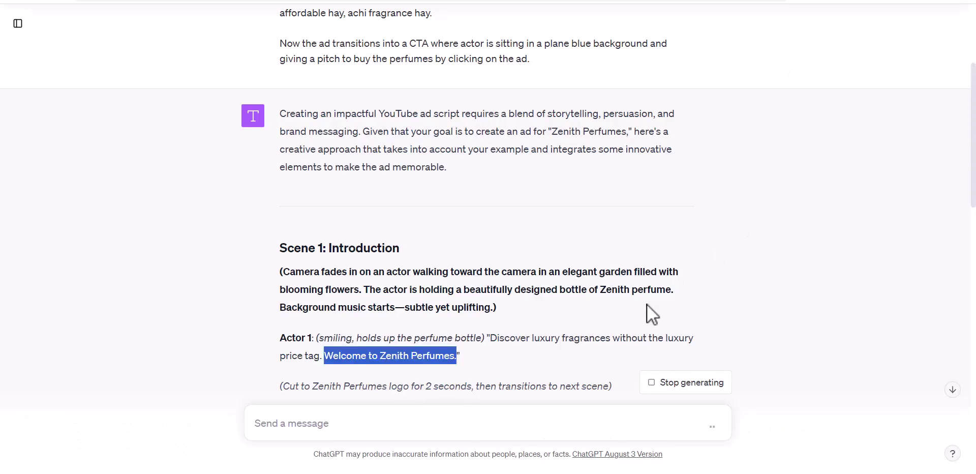
- Reread the end of Scene 1, highlighting the luxury price tag wording and the logo cut leading to the next scene
scroll(638, 306, down, 1)
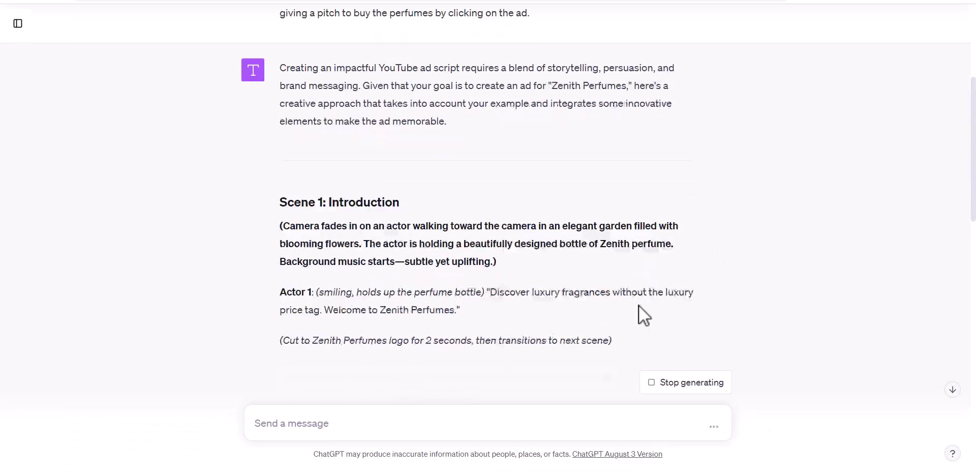
drag(569, 274, 659, 274)
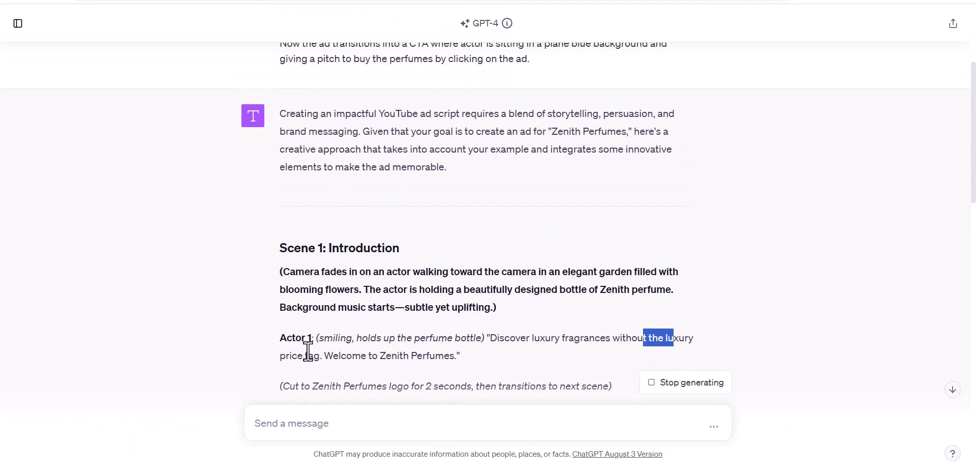
scroll(400, 272, down, 1)
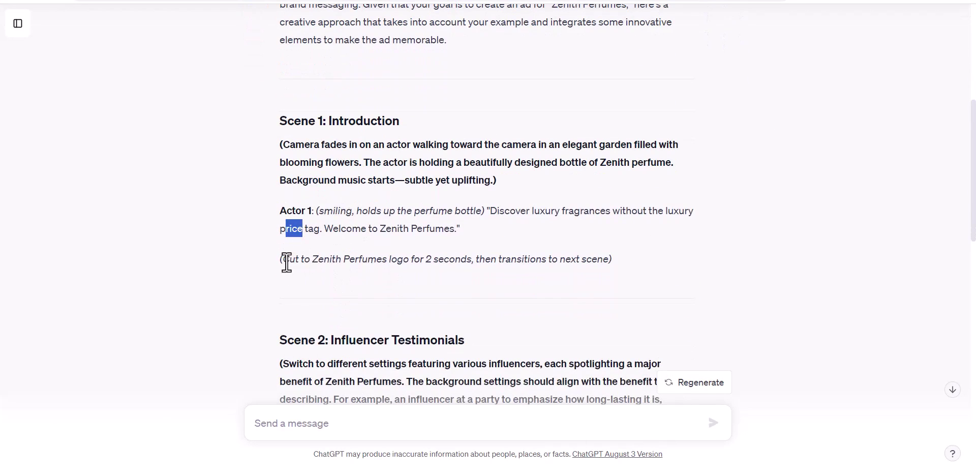
drag(280, 259, 611, 259)
click(520, 260)
scroll(587, 244, down, 2)
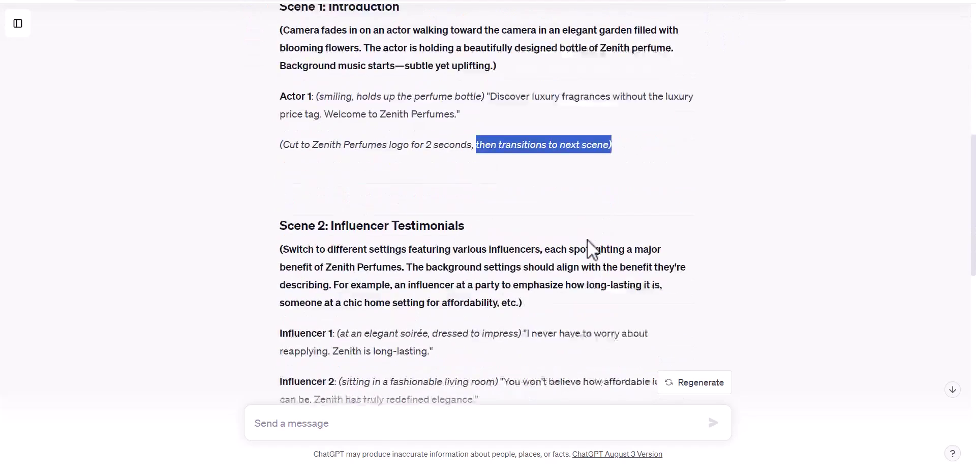
- Read the Scene 2: Influencer Testimonials heading and its description of the influencers' settings, highlighting the key parts
drag(325, 213, 464, 214)
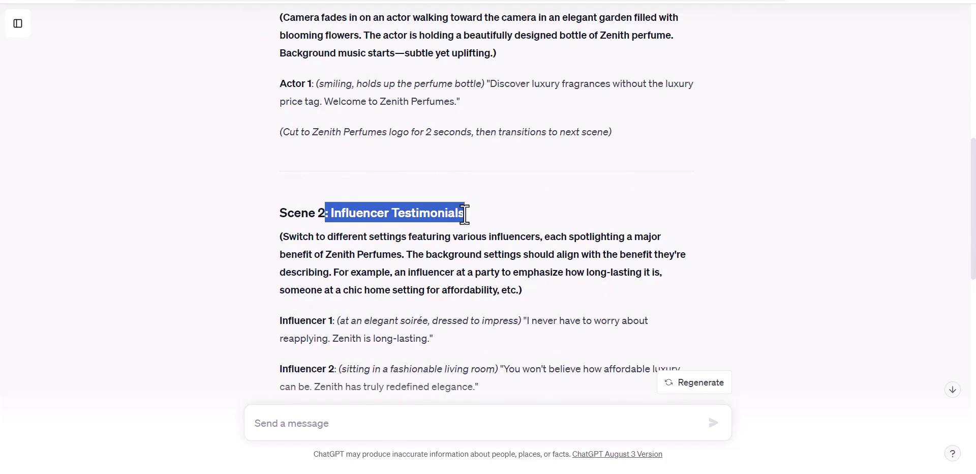
click(360, 248)
drag(320, 254, 525, 254)
click(564, 239)
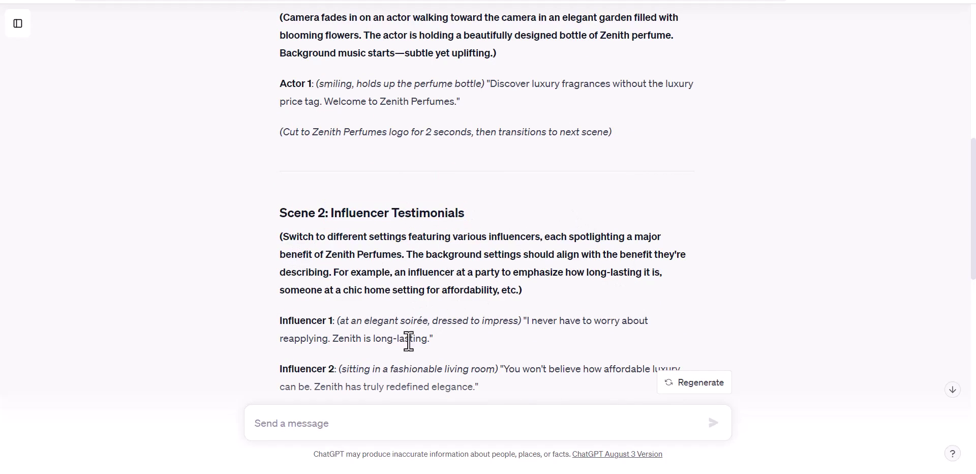
- Read the influencers' testimonials in Scene 2, highlighting Influencer 1's quote and the block from Influencer 1 to Influencer 3
scroll(395, 286, down, 1)
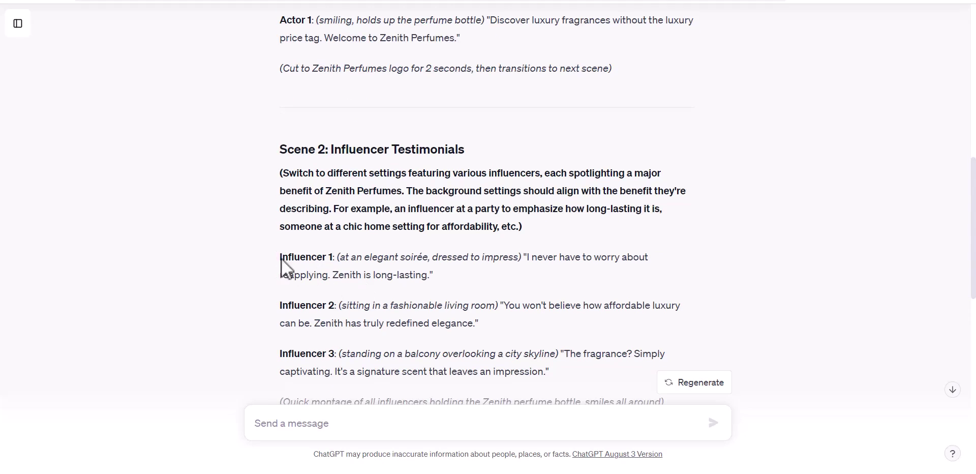
drag(281, 258, 344, 259)
click(350, 260)
drag(532, 257, 420, 279)
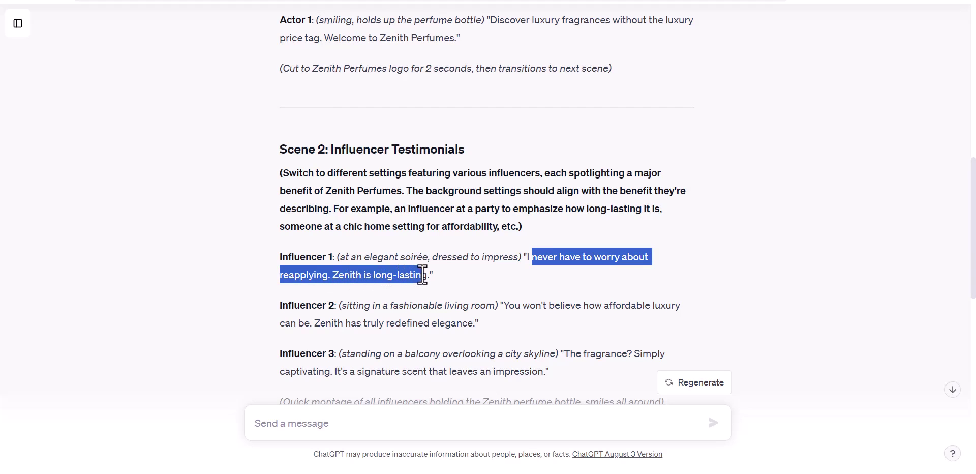
scroll(381, 239, down, 3)
drag(279, 130, 360, 226)
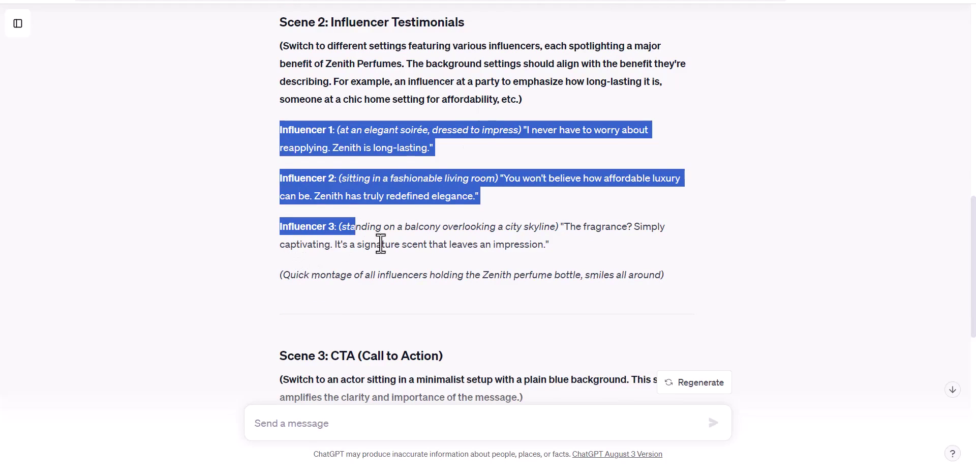
- Reread Influencer 1's testimonial in Scene 2, highlighting the quote about never reapplying and Zenith being long-lasting
click(469, 173)
drag(527, 130, 665, 229)
click(559, 180)
drag(530, 130, 533, 144)
click(533, 144)
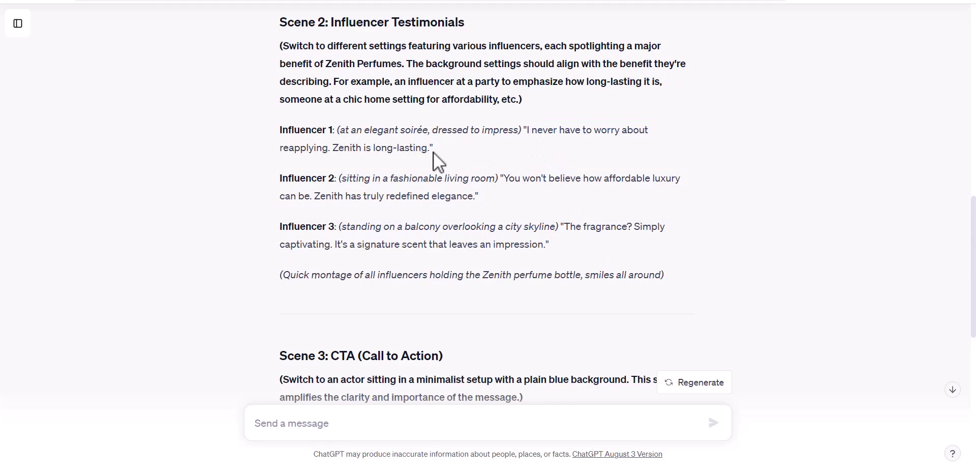
drag(432, 152, 542, 130)
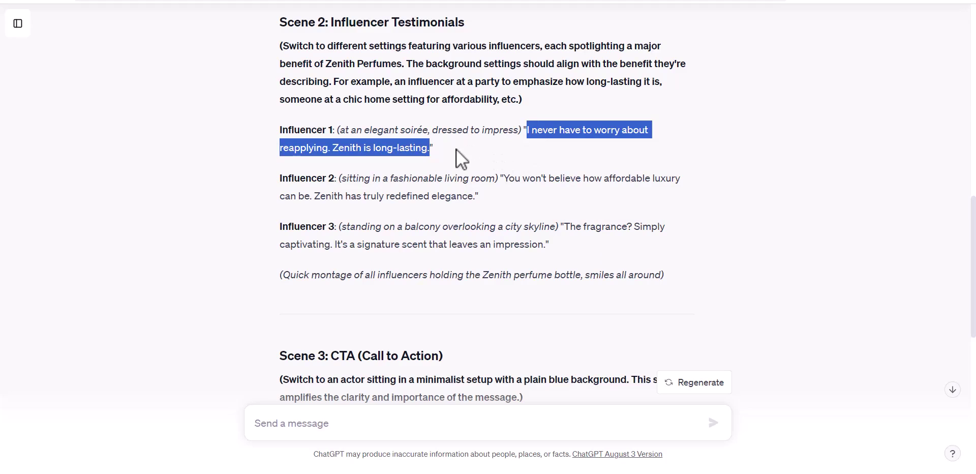
click(519, 138)
drag(527, 129, 507, 147)
- Read the other two testimonials, highlighting Influencer 2's affordable luxury line and Influencer 3's signature scent line
drag(496, 178, 315, 201)
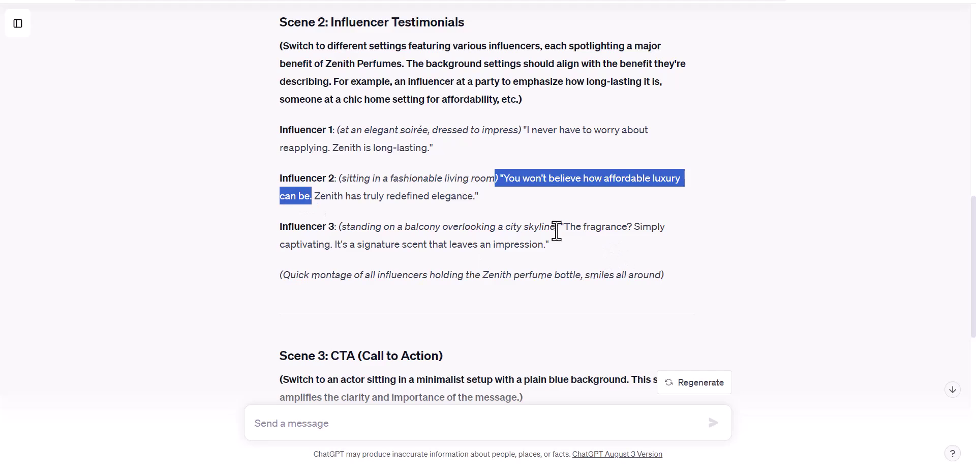
drag(562, 226, 651, 227)
drag(279, 244, 541, 253)
- Read Actor 1's pitch in Scene 3: CTA, highlighting "So why wait?", the call to click the ad and "Don't just smell good—be unforgettable."
scroll(449, 124, down, 1)
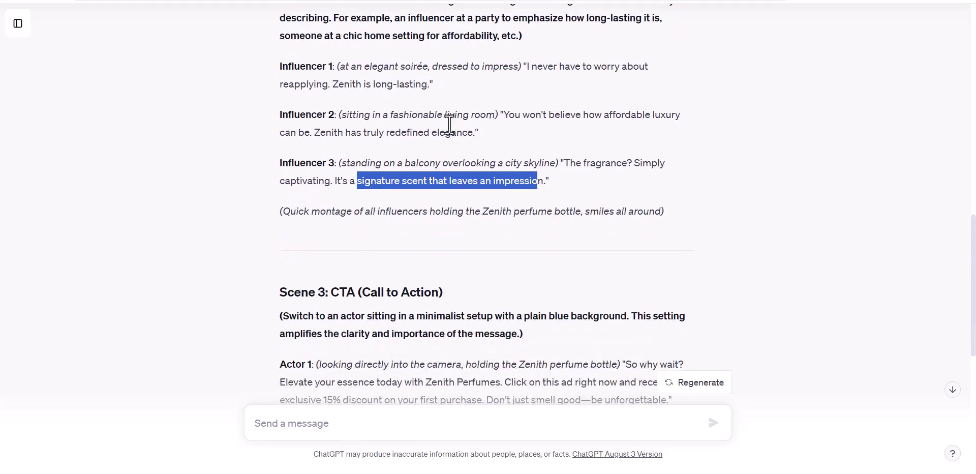
scroll(449, 124, down, 1)
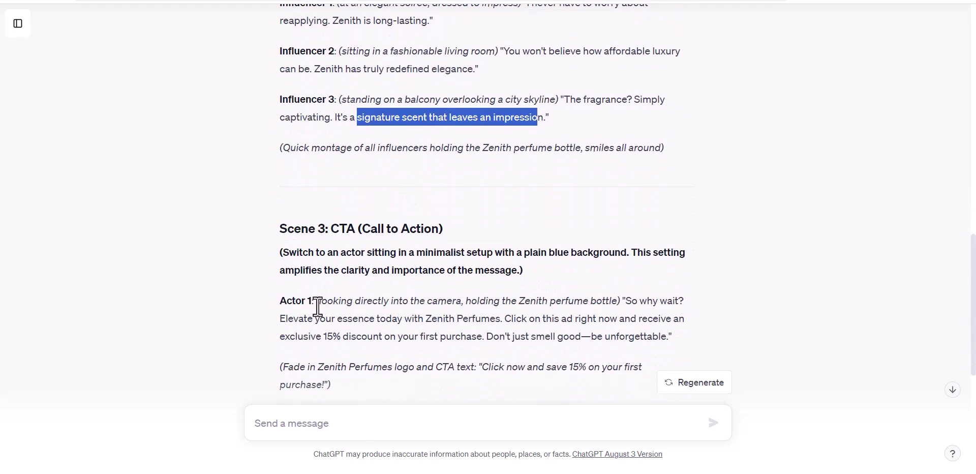
drag(318, 305, 684, 303)
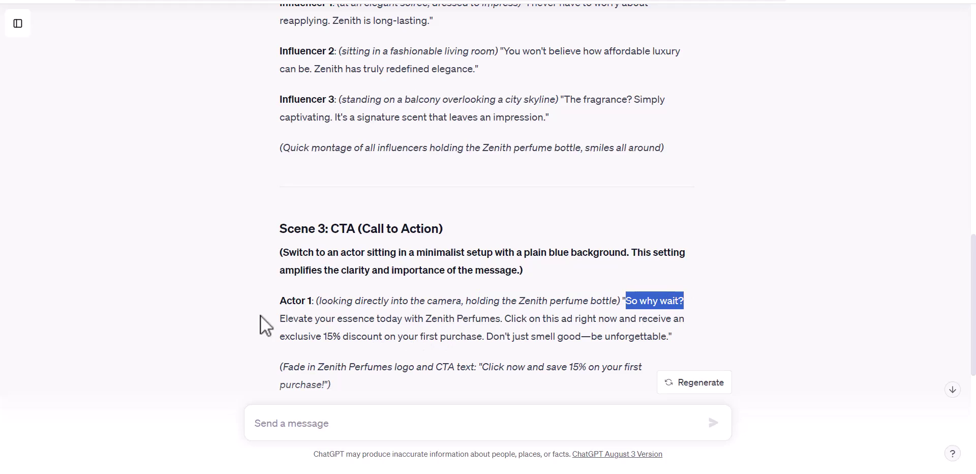
drag(260, 316, 427, 324)
click(458, 320)
drag(529, 321, 643, 324)
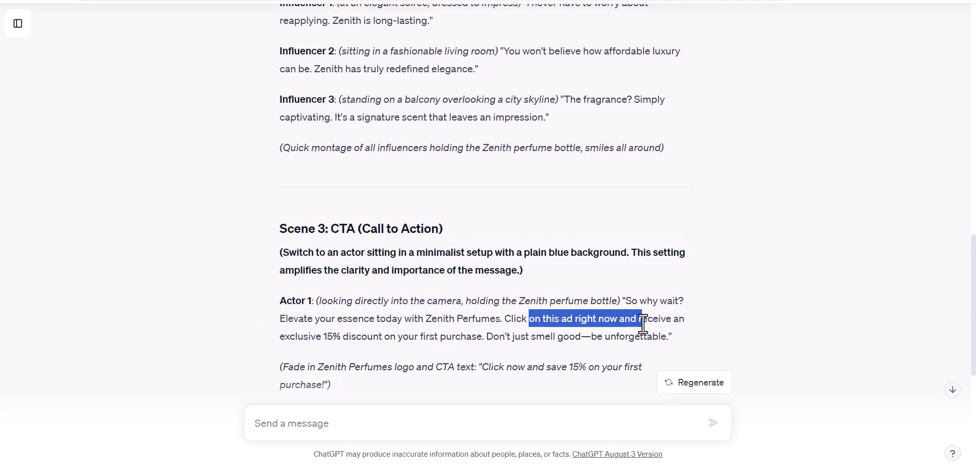
drag(290, 335, 674, 337)
- Read the end of Scene 3 and highlight the voiceover line "Zenith Perfumes. Luxury in every drop."
scroll(439, 277, down, 3)
scroll(488, 305, down, 3)
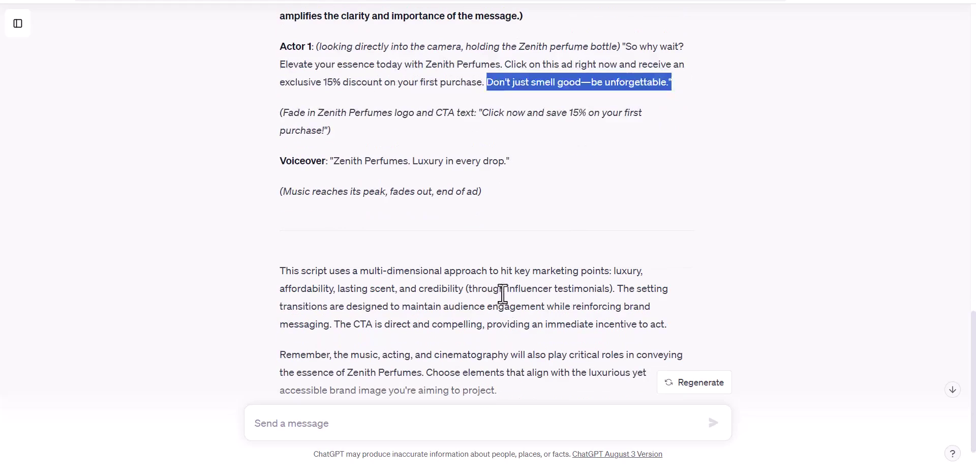
drag(333, 161, 301, 163)
click(505, 172)
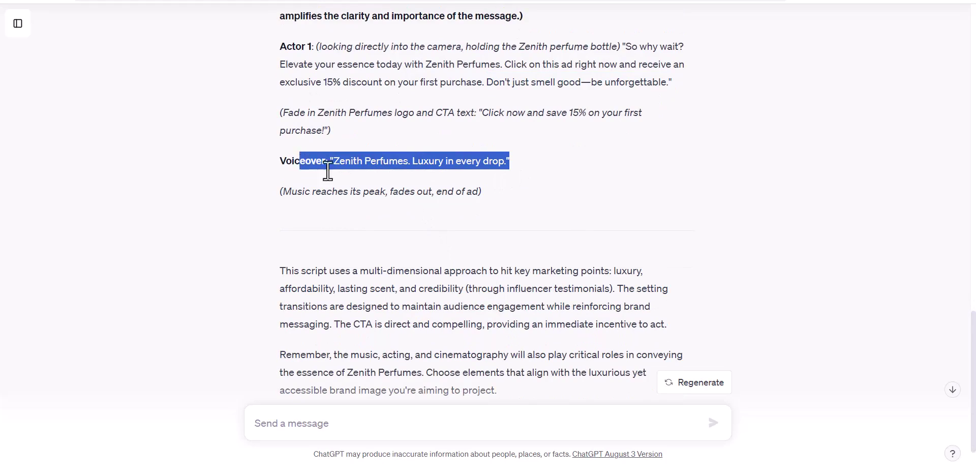
- Return to the sent prompt and highlight its full text, from the opening instruction to the CTA description
scroll(366, 232, up, 10)
scroll(364, 212, up, 10)
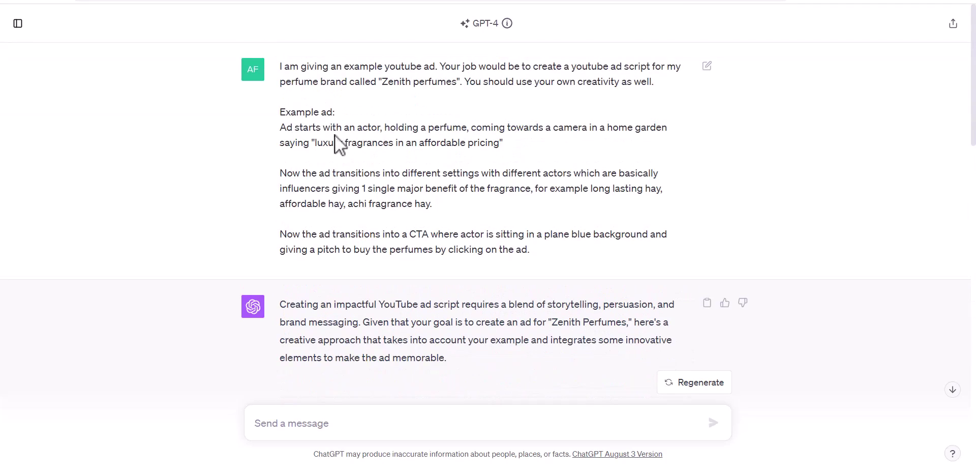
drag(274, 62, 542, 268)
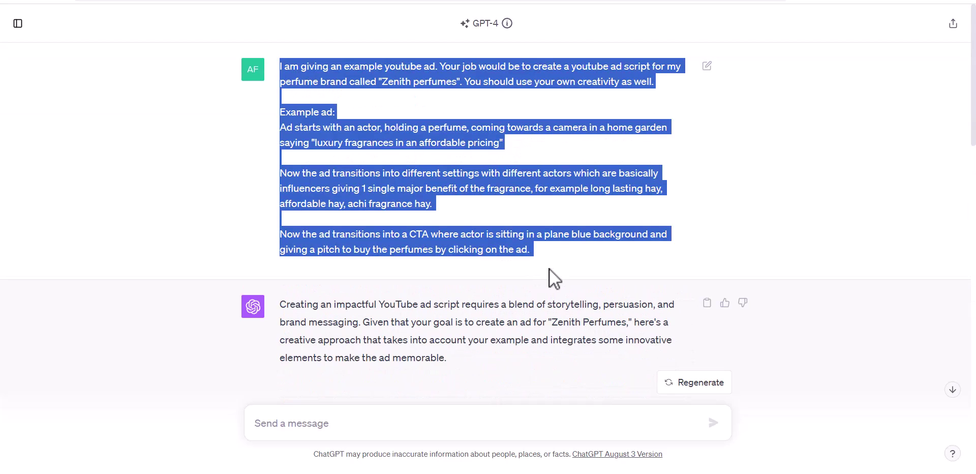
click(329, 131)
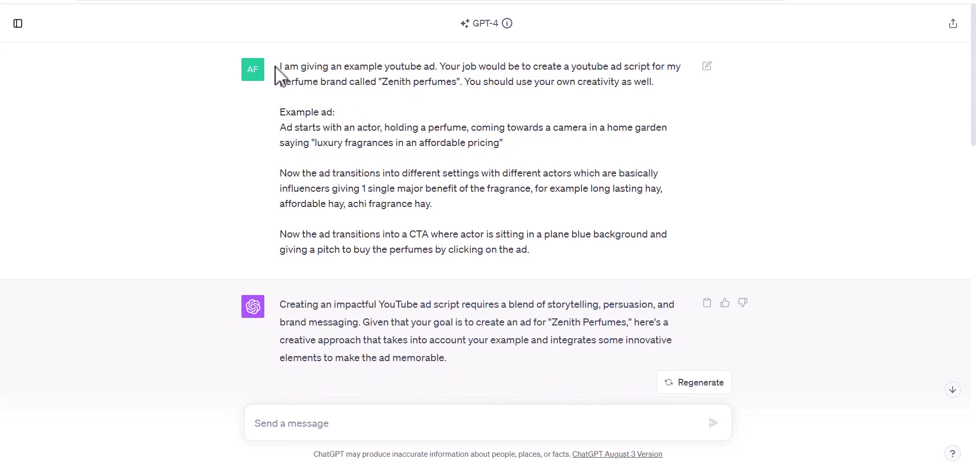
drag(275, 66, 242, 61)
click(447, 171)
drag(279, 65, 549, 248)
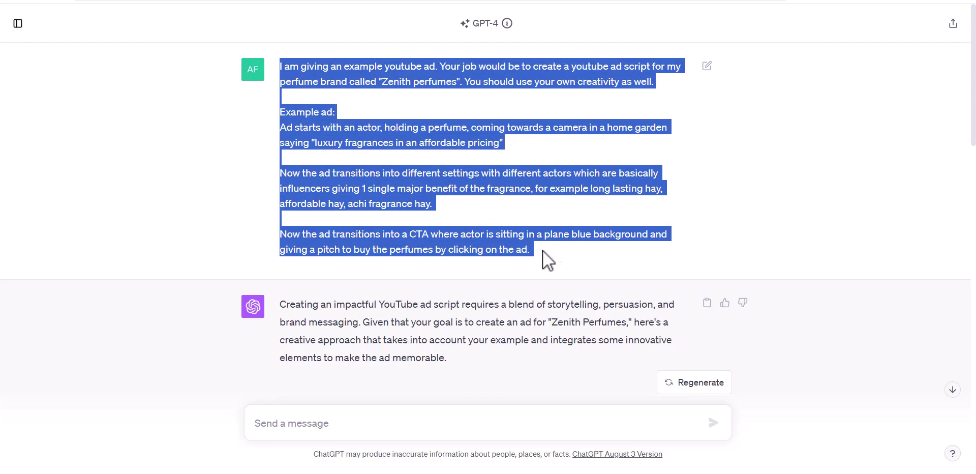
click(294, 90)
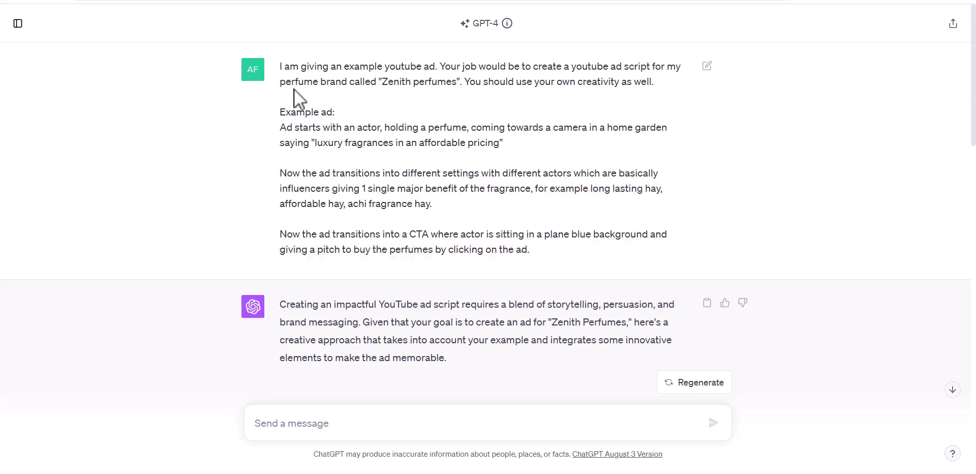
drag(275, 65, 537, 253)
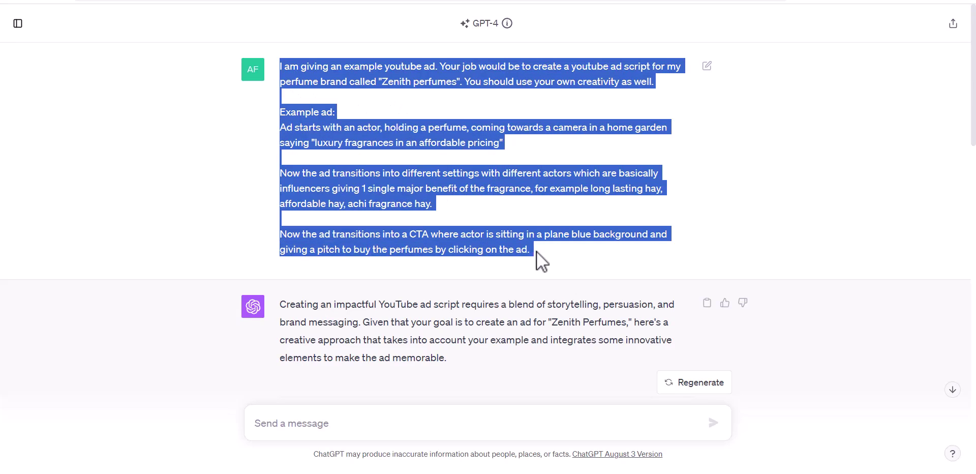
click(337, 126)
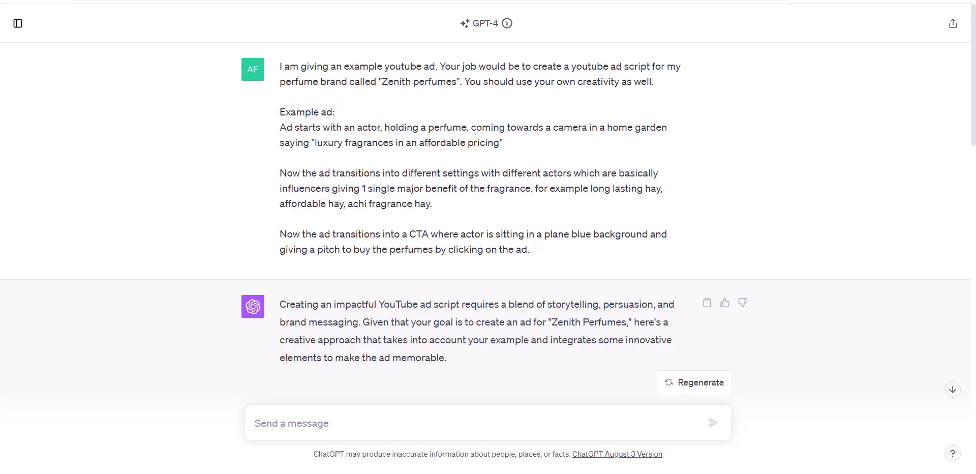
- Check the Scents N Stories ad on YouTube, return to ChatGPT and highlight the reply from its introduction through Scene 2
key(ctrl+Tab)
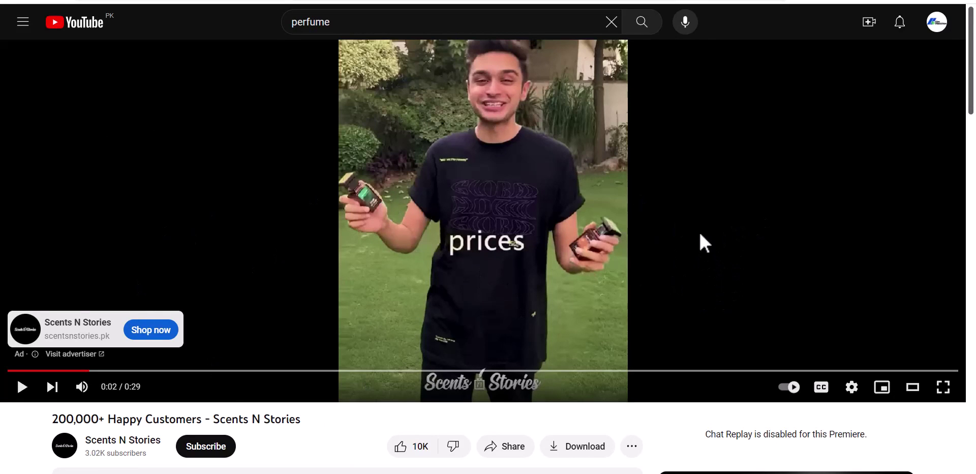
click(784, 2)
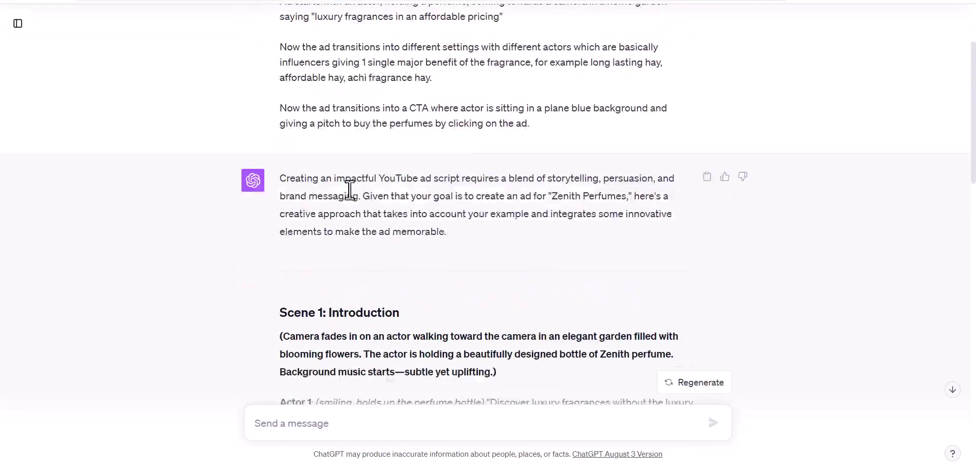
scroll(305, 152, down, 3)
drag(283, 179, 551, 384)
scroll(459, 240, up, 3)
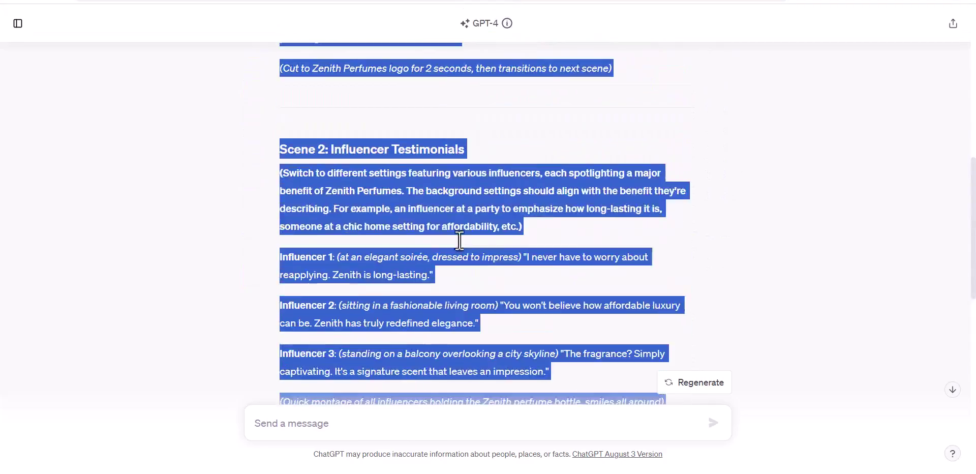
scroll(431, 230, up, 3)
click(431, 230)
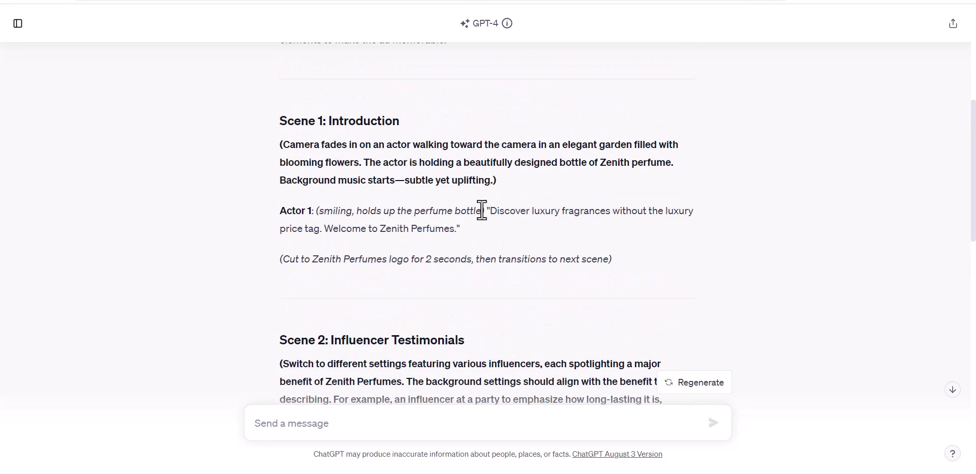
- Highlight Actor 1's line in Scene 1, compare it with the prompt's example ad and skim the rest of the script
drag(487, 211, 453, 231)
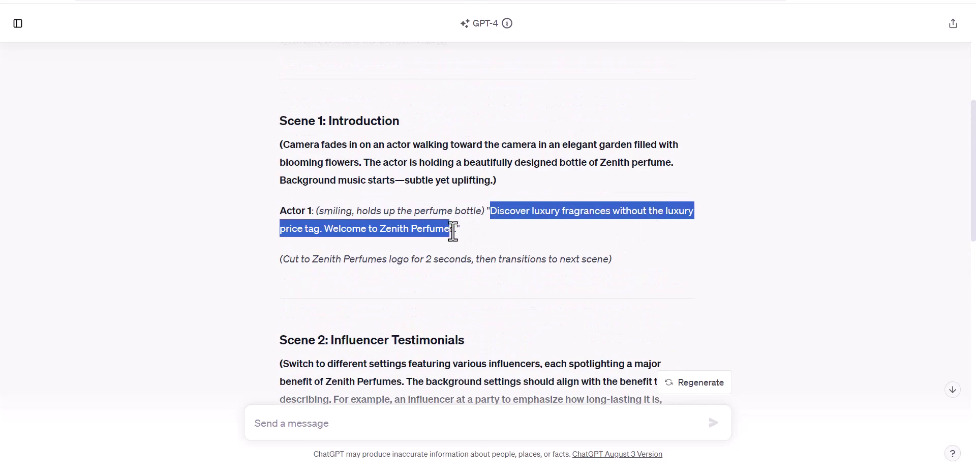
scroll(490, 212, up, 6)
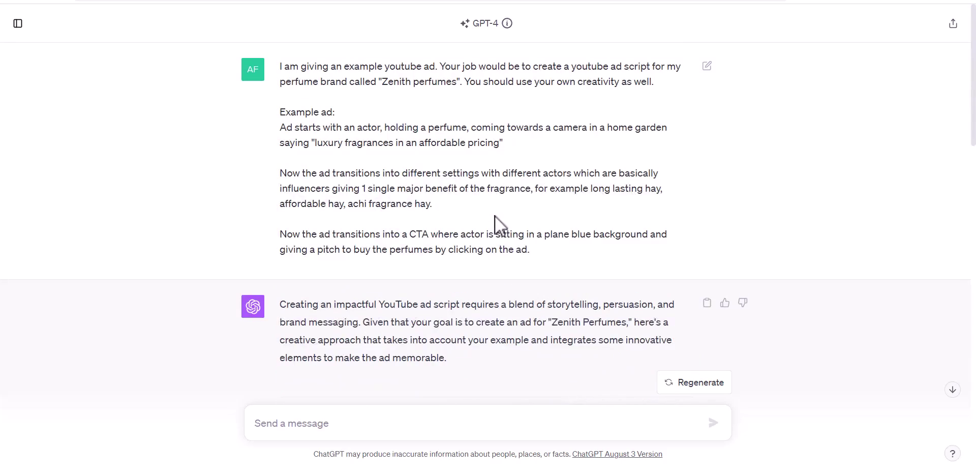
drag(508, 247, 399, 189)
scroll(414, 170, down, 6)
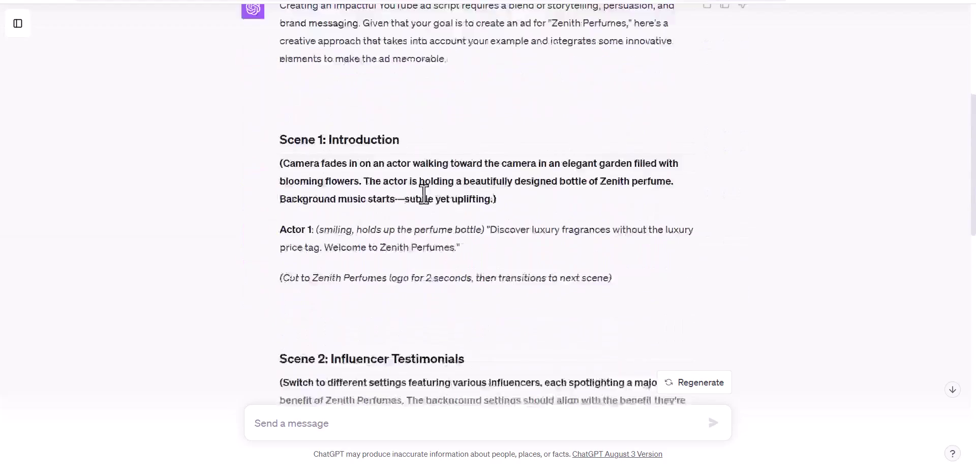
scroll(427, 229, down, 10)
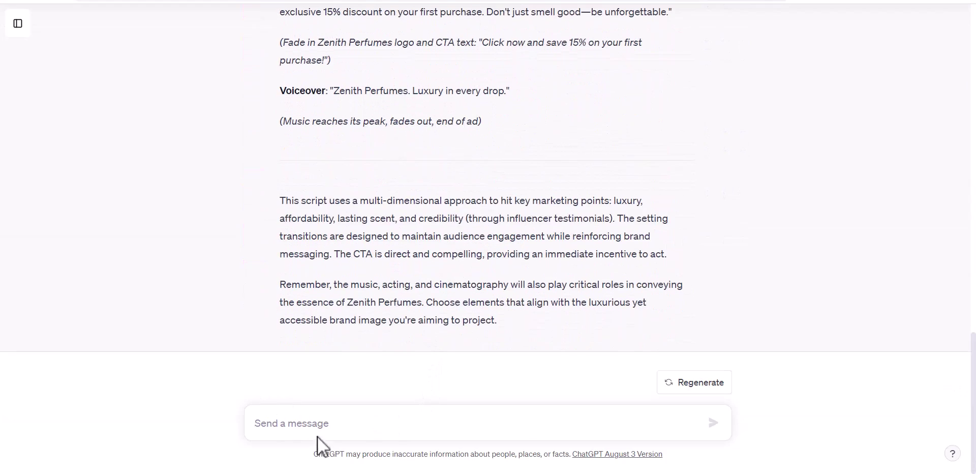
scroll(457, 330, up, 10)
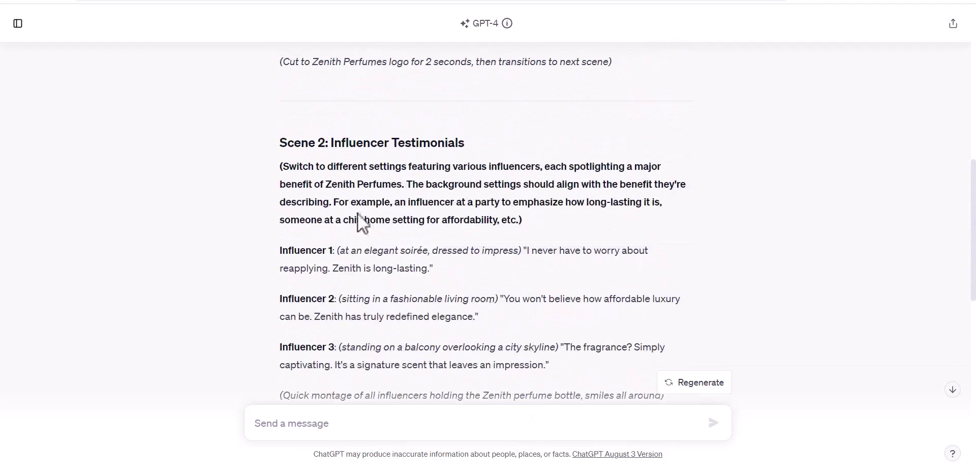
scroll(321, 153, up, 4)
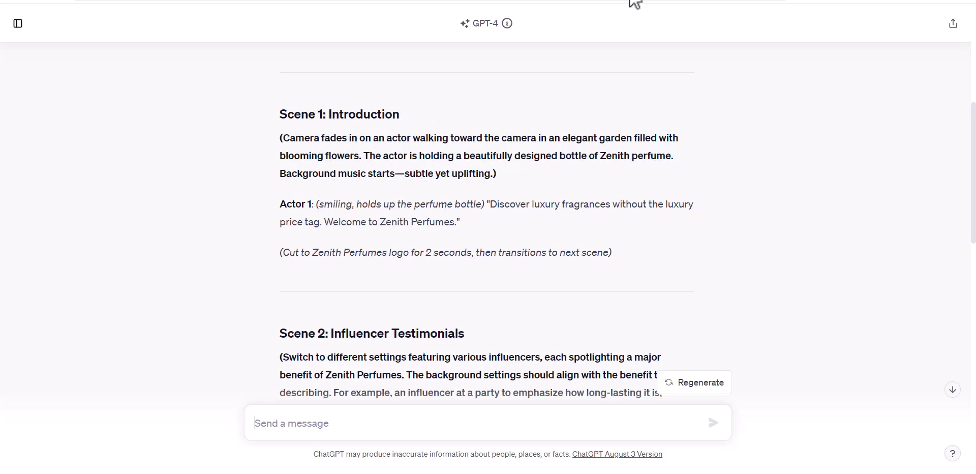
- Look at the Scents N Stories ad on YouTube again, return to ChatGPT and highlight the prompt's example ad description
click(813, 2)
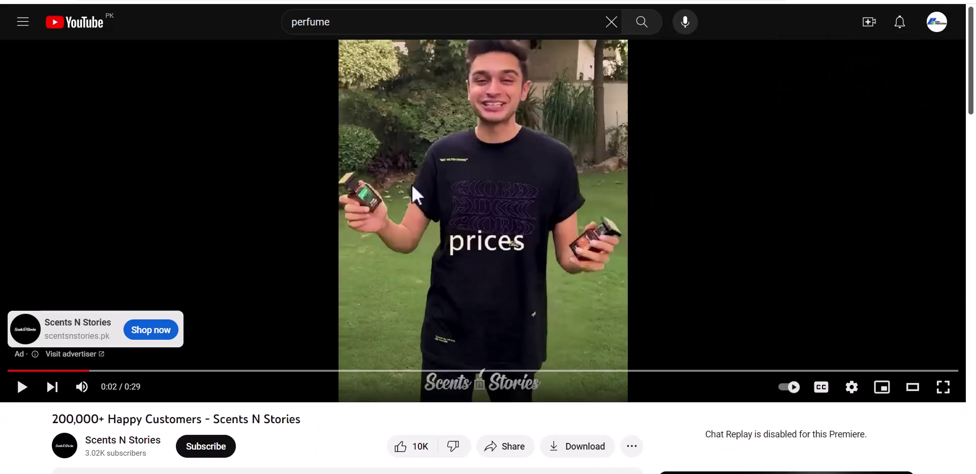
mouse_move(813, 1)
click(790, 1)
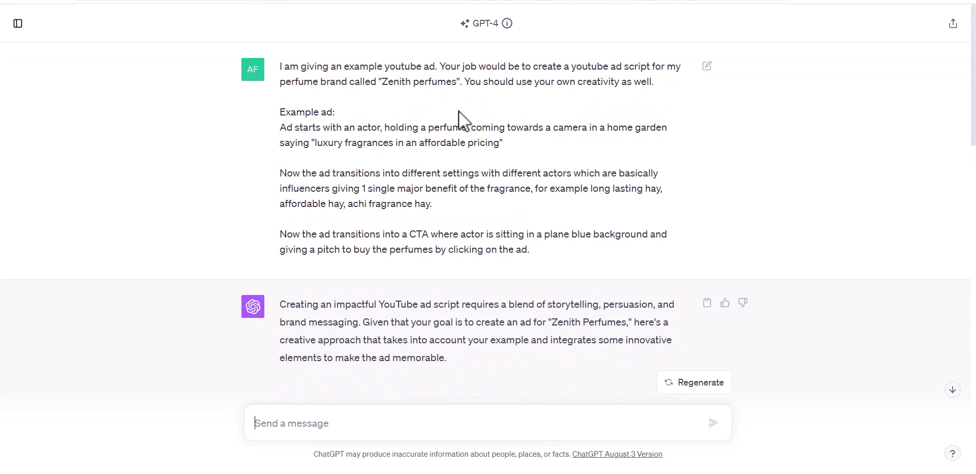
drag(285, 67, 499, 227)
drag(531, 251, 276, 62)
click(283, 65)
drag(519, 253, 273, 109)
click(647, 7)
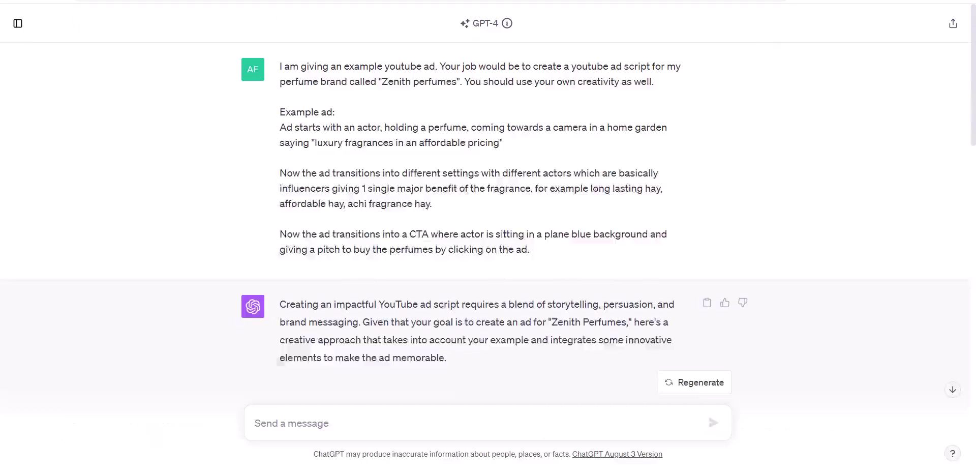
- Review the generated script below the prompt, highlighting it from the introductory paragraph through Scene 2's closing montage
scroll(503, 149, down, 4)
scroll(503, 148, up, 4)
scroll(429, 213, down, 3)
drag(277, 172, 620, 324)
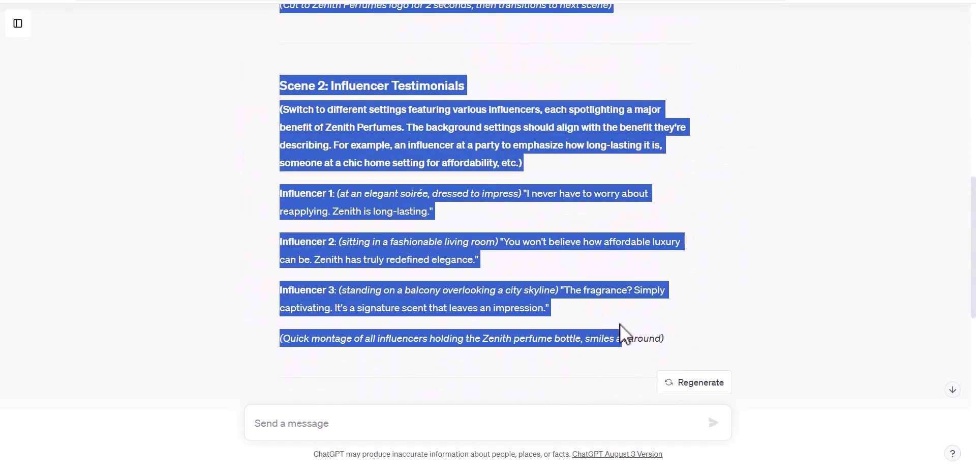
scroll(442, 239, down, 5)
scroll(426, 222, up, 11)
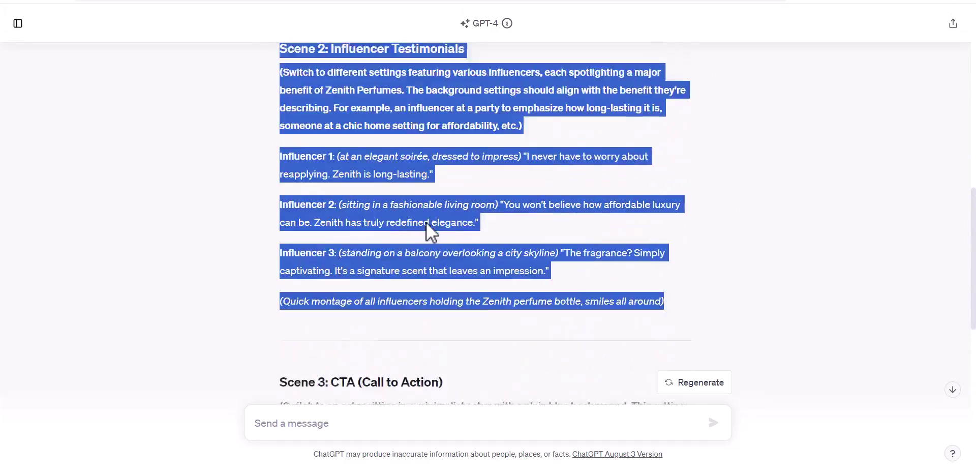
scroll(479, 152, up, 5)
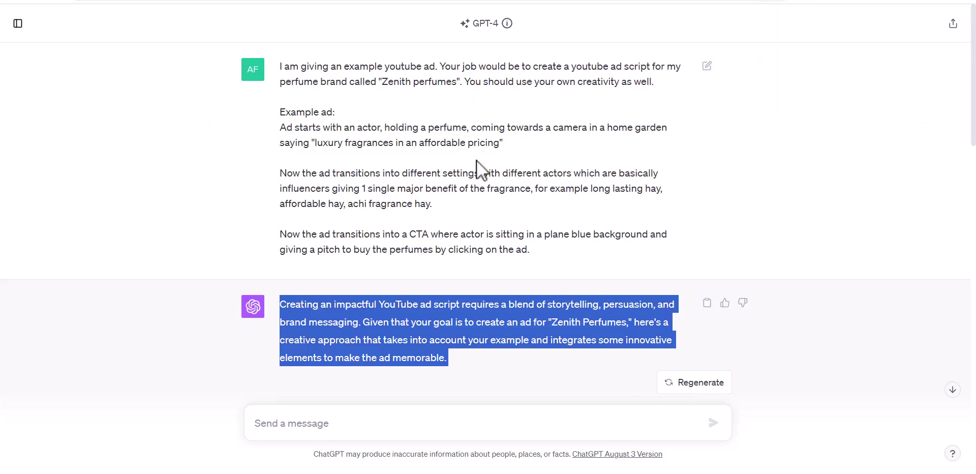
- Highlight the prompt's opening instruction about using its own creativity and skim the script to Scene 3
click(283, 66)
drag(283, 66, 239, 65)
click(668, 93)
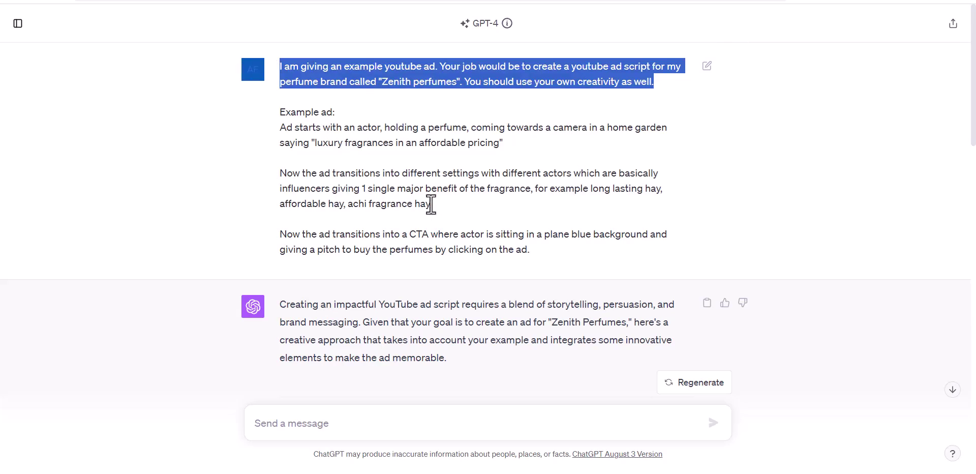
click(435, 170)
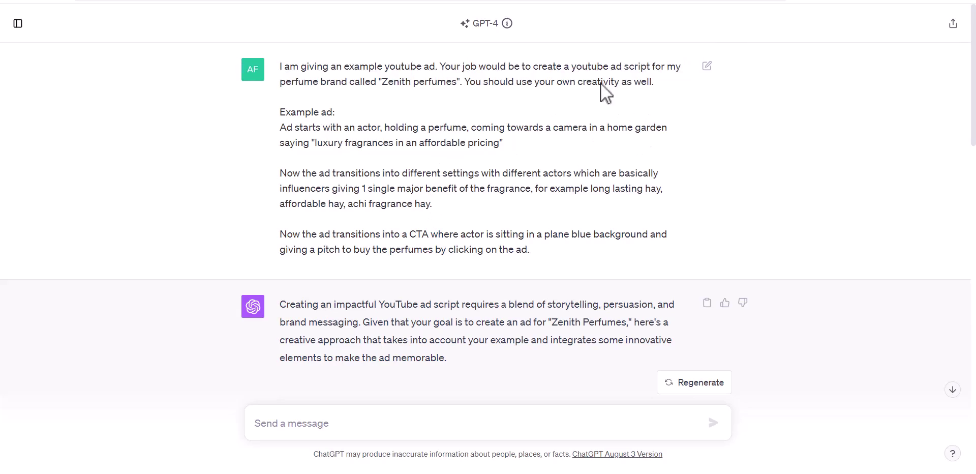
scroll(600, 84, down, 20)
scroll(540, 218, up, 6)
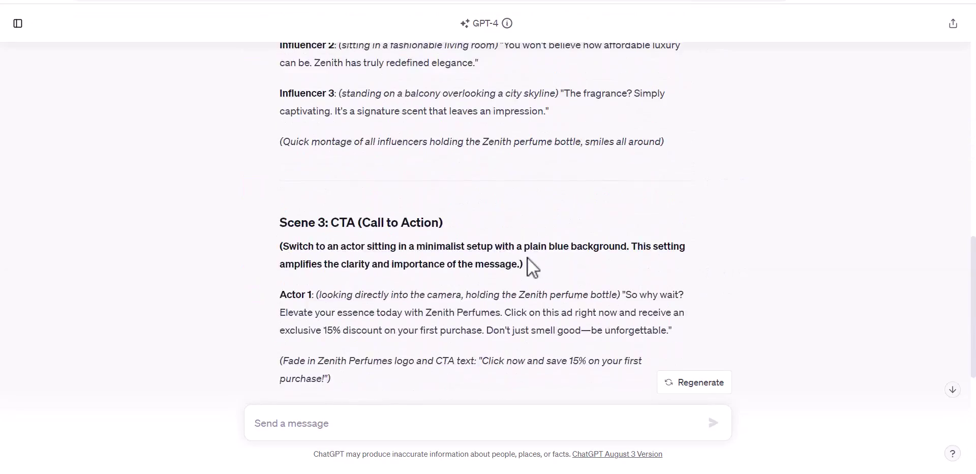
- Highlight all of Scene 1 in the generated script, from its Introduction heading through the closing logo cut
scroll(527, 258, up, 15)
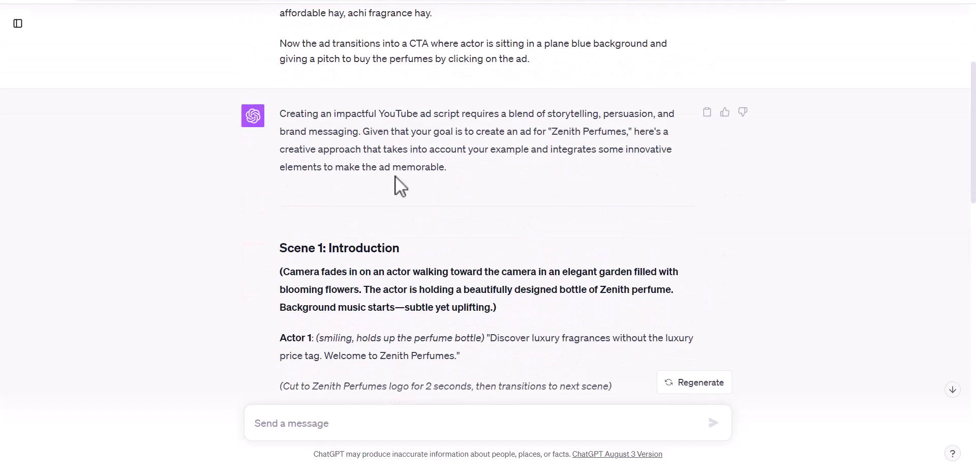
drag(282, 249, 499, 310)
scroll(368, 208, down, 4)
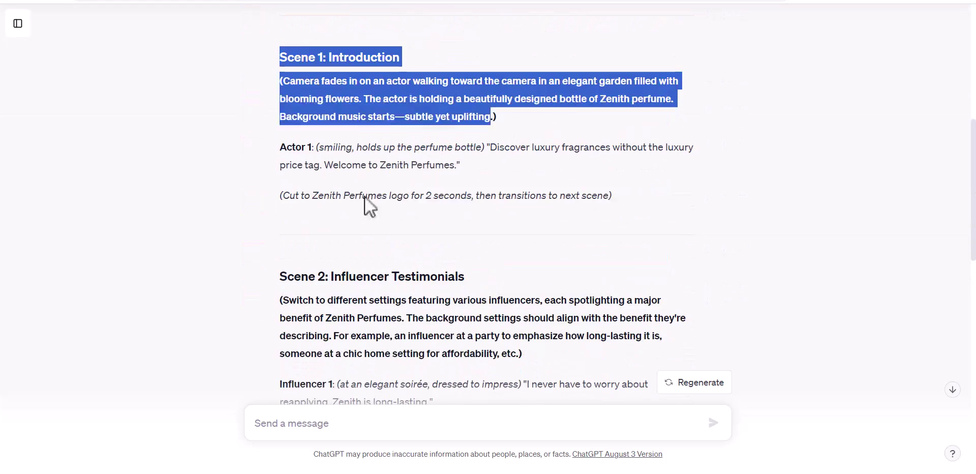
click(284, 81)
drag(279, 84, 612, 196)
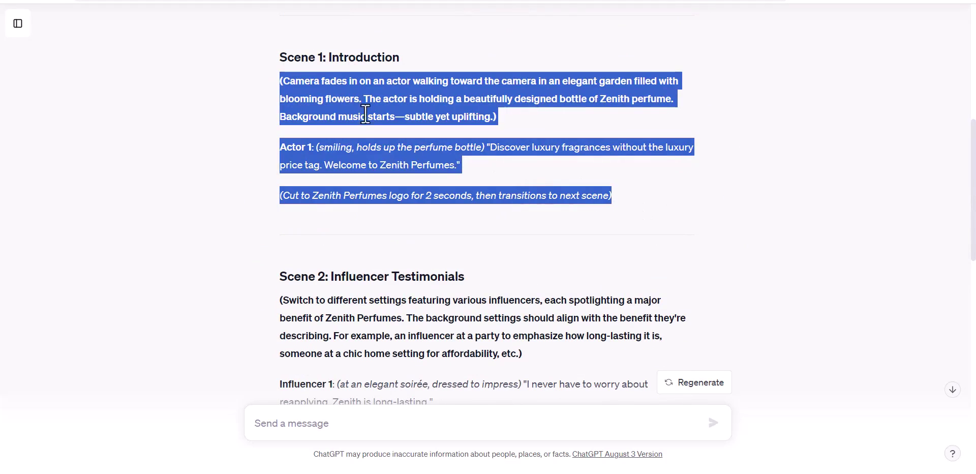
drag(283, 58, 646, 199)
- Highlight the whole Scene 3 call to action through the end-of-ad music cue, and return to the original prompt
scroll(316, 218, down, 10)
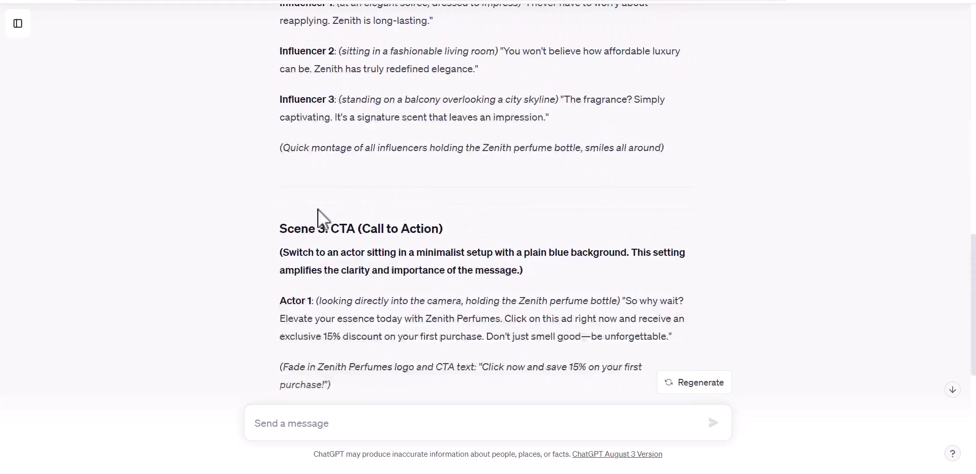
scroll(311, 154, up, 2)
drag(280, 101, 558, 322)
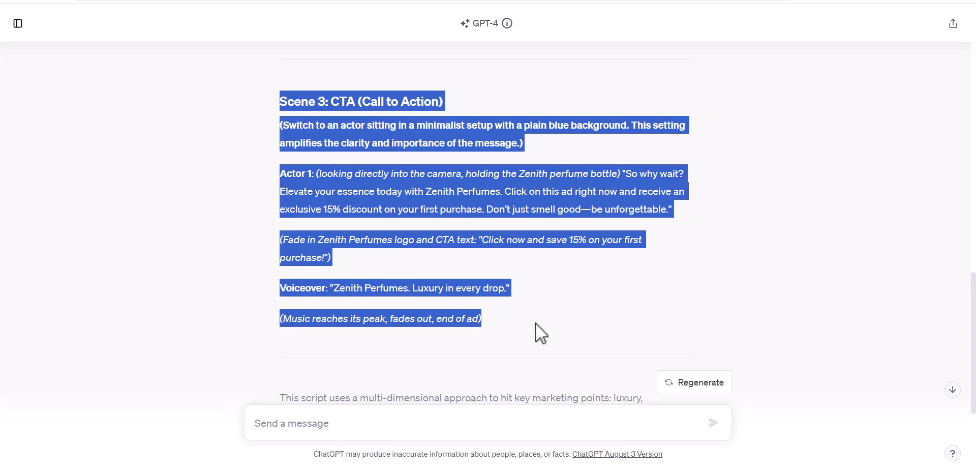
scroll(536, 325, up, 20)
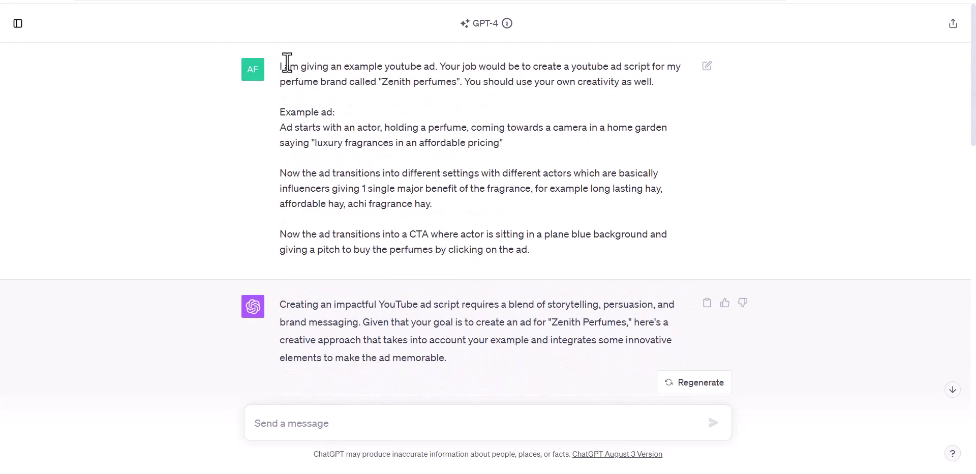